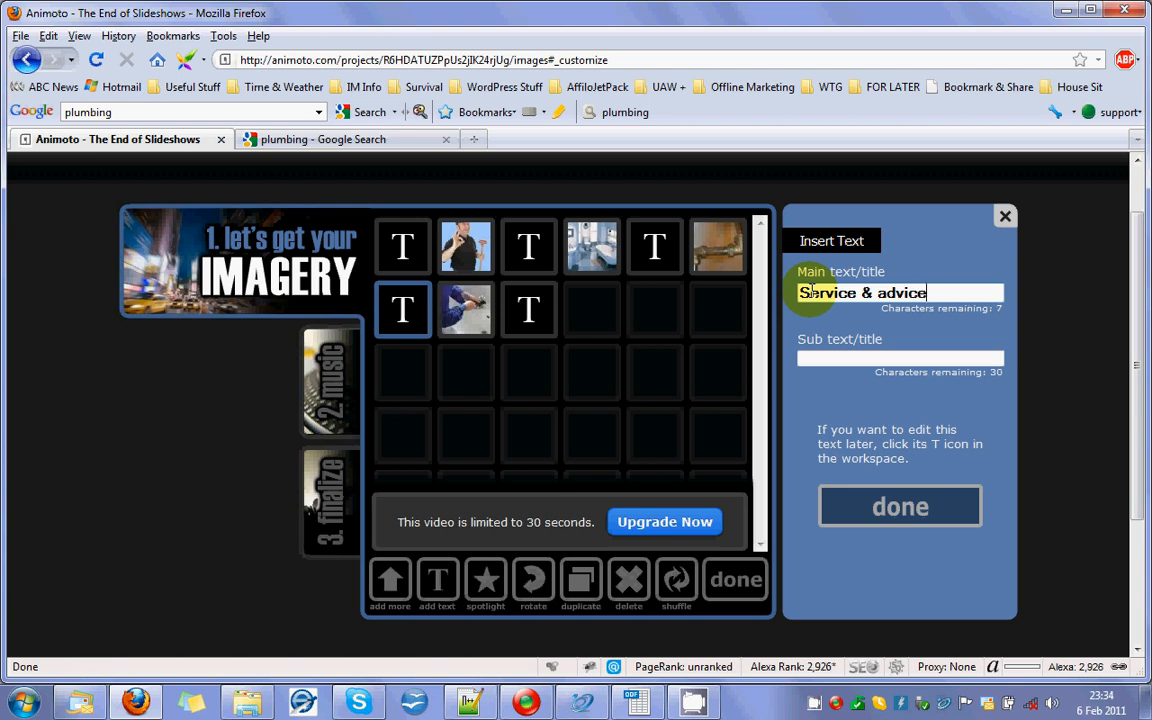
Enter "Geelong Plumber Directory" as the sub text of the "Service & advice" text slide.
{"action": "key", "text": "Tab"}
{"action": "type", "text": "Geelong Plumb"}
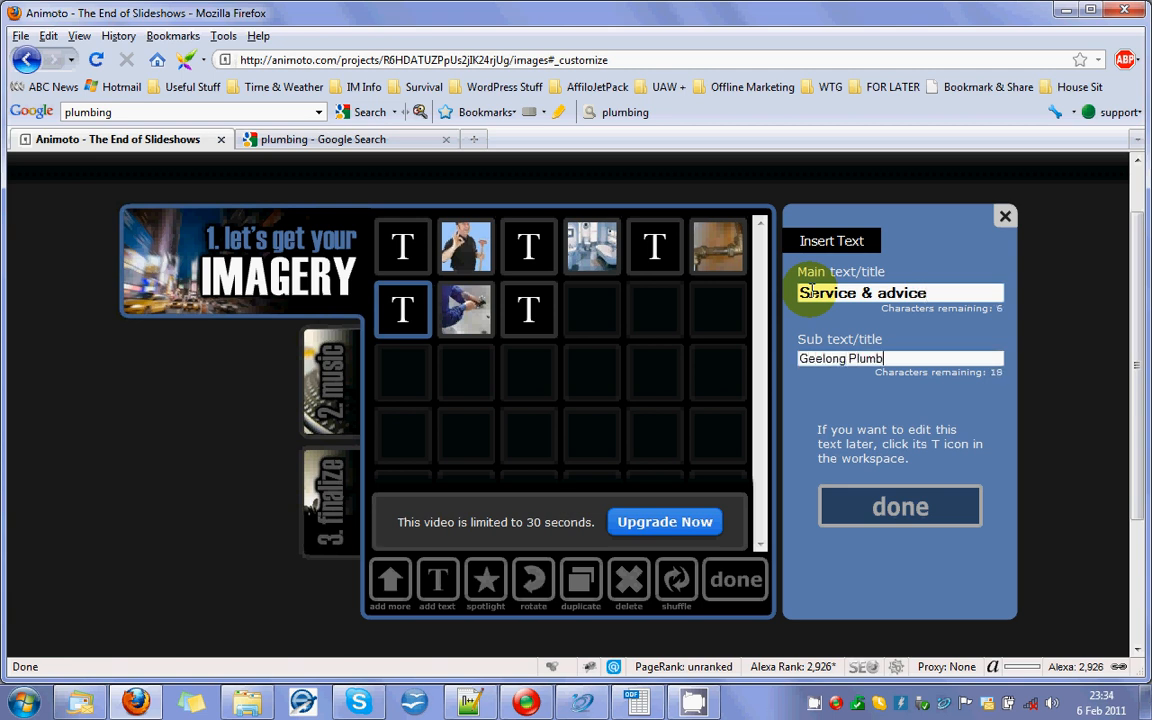
{"action": "type", "text": "er Directory"}
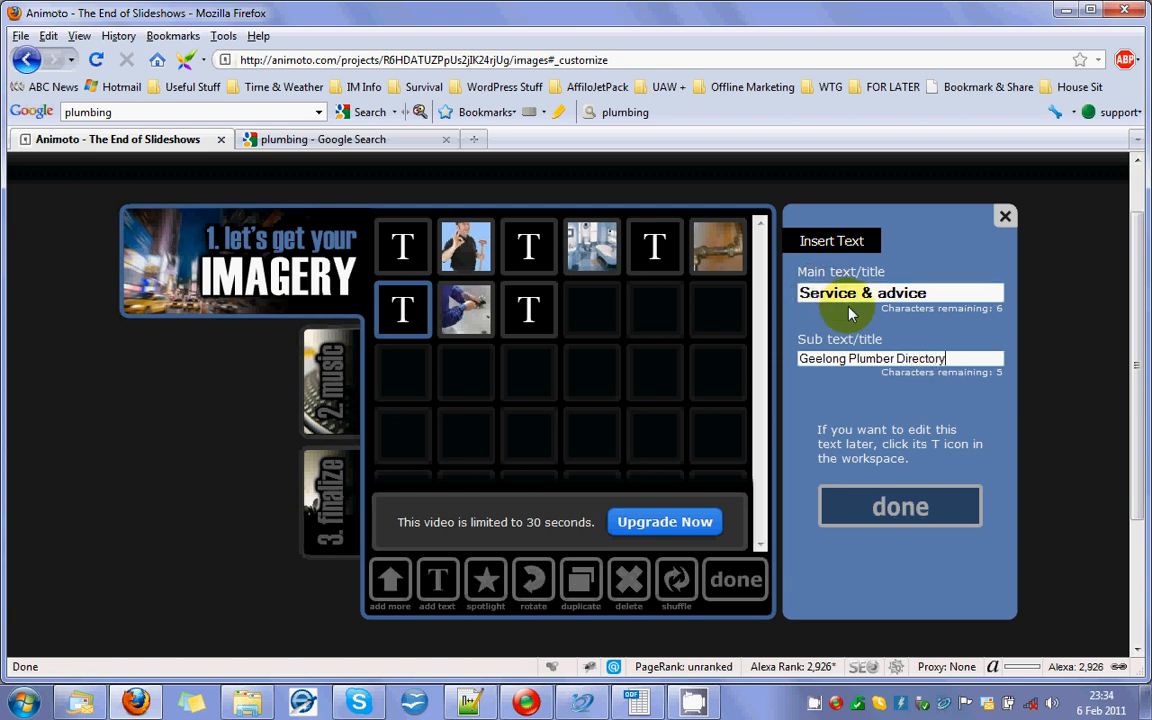
Fill in the last text slide with the main text "Geelong Plumber Dir" and the sub text "GeelongPlumber.info".
{"action": "left_click", "coordinate": [535, 311]}
{"action": "type", "text": "Geelong "}
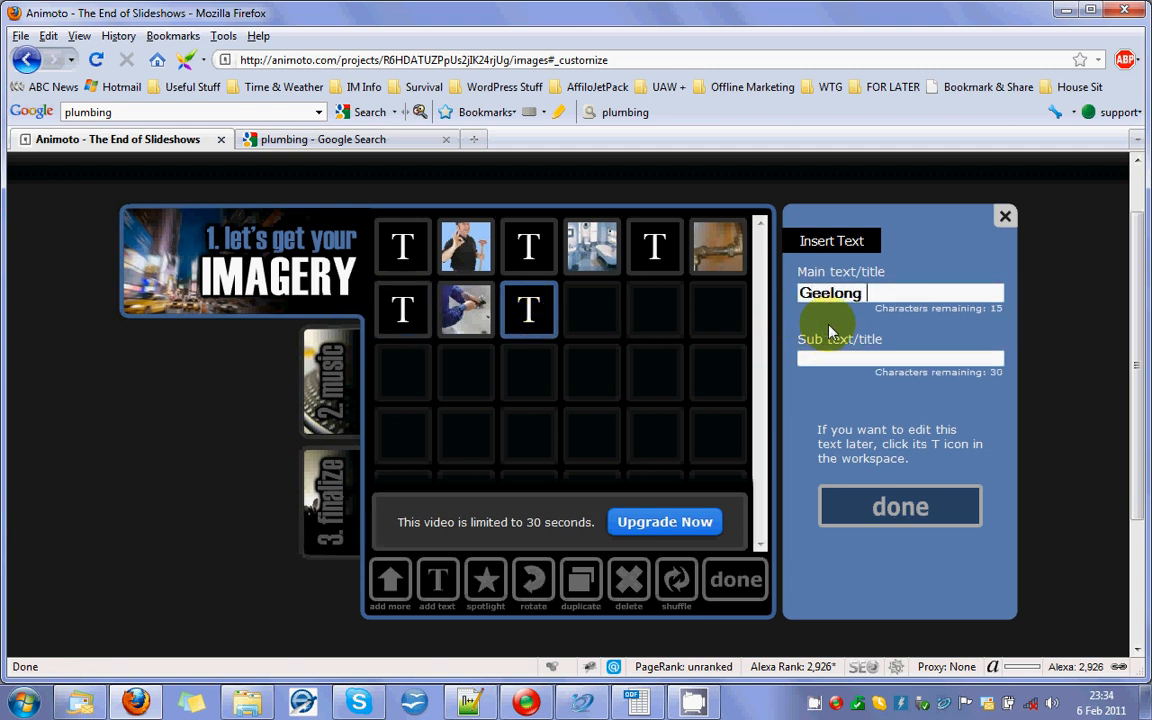
{"action": "type", "text": "Plumber"}
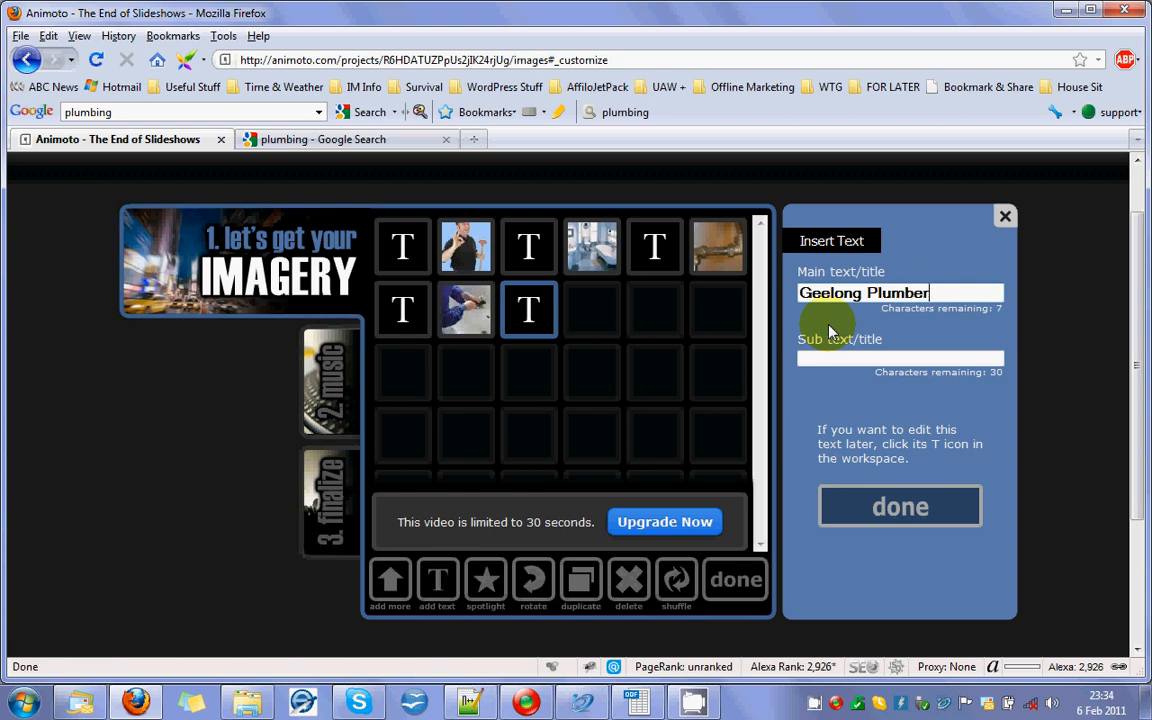
{"action": "type", "text": " Dir"}
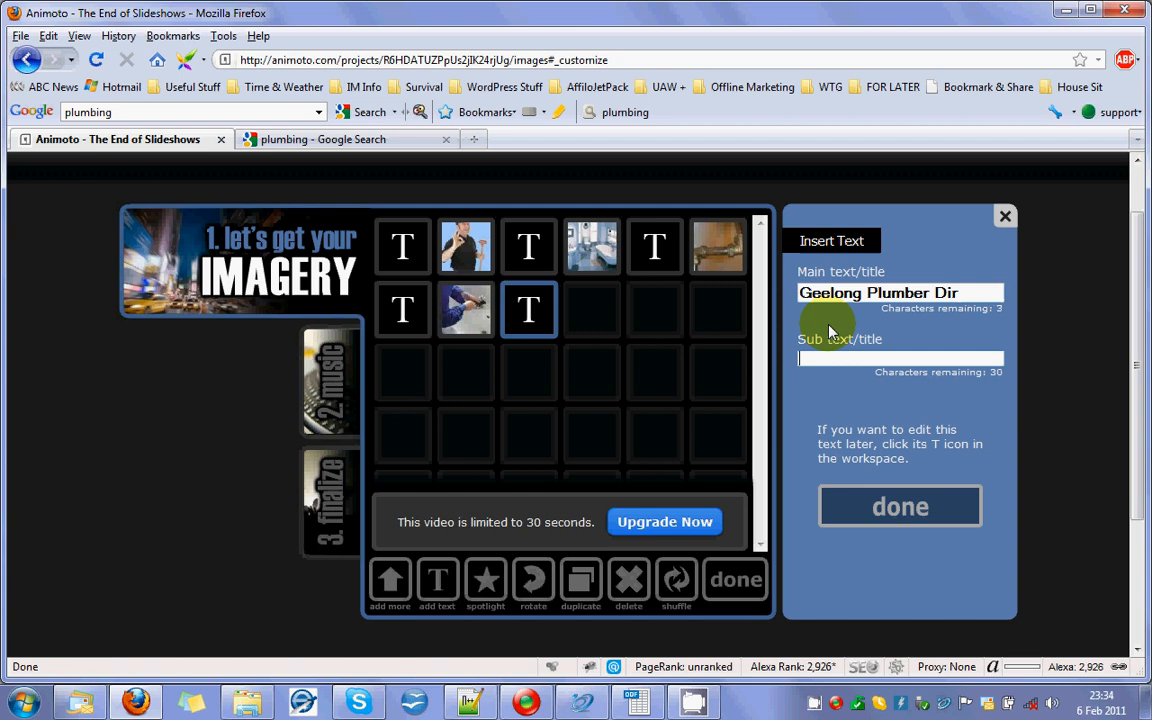
{"action": "type", "text": "GeelongPlumber.info"}
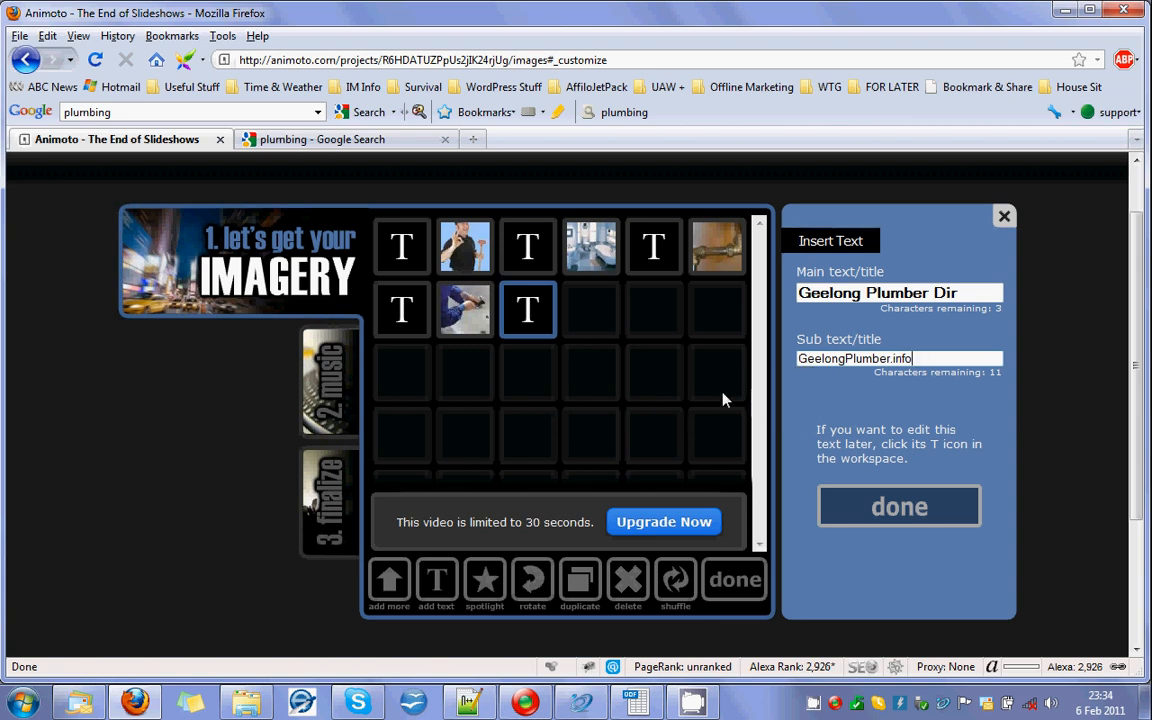
Check the first two text slides and replace the sub text of the "On call 24-7" slide with "GeelongPlumber.info".
{"action": "left_click", "coordinate": [405, 245]}
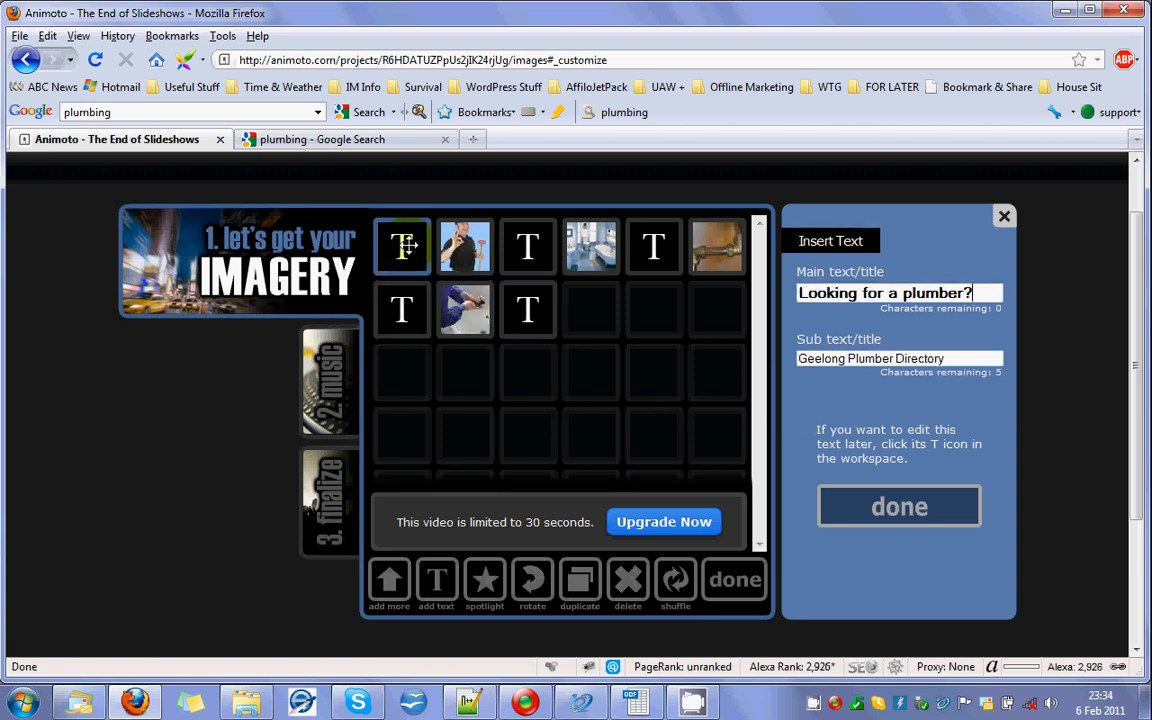
{"action": "left_click", "coordinate": [527, 246]}
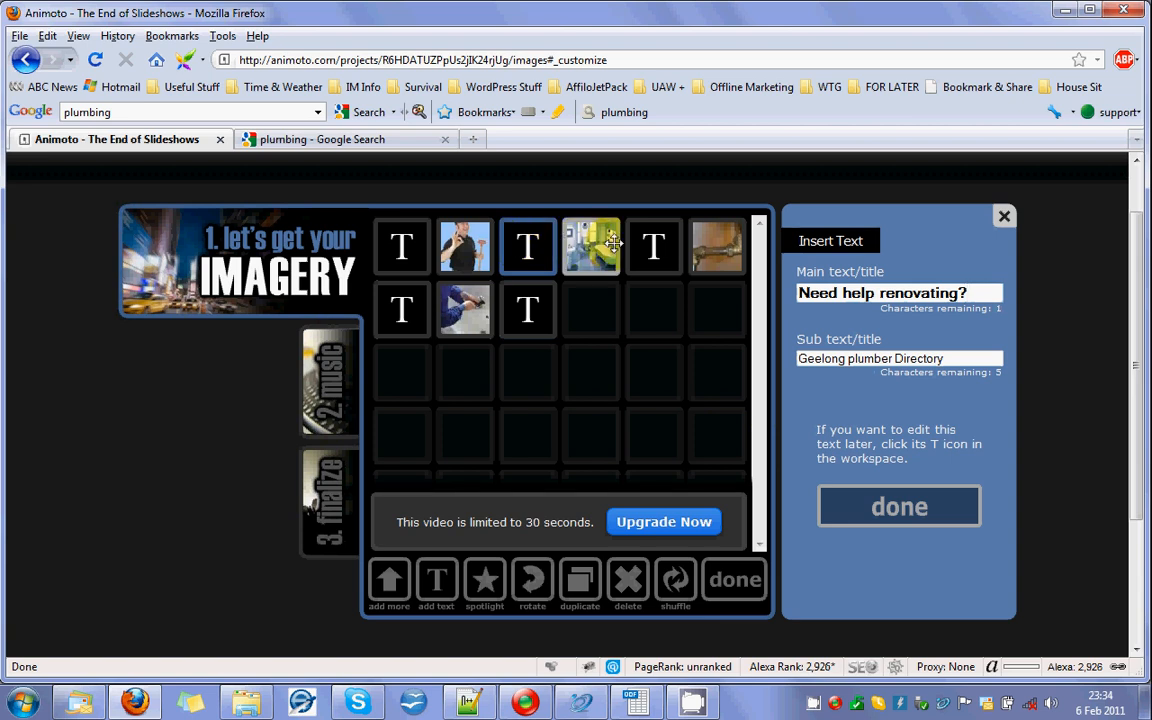
{"action": "left_click", "coordinate": [659, 249]}
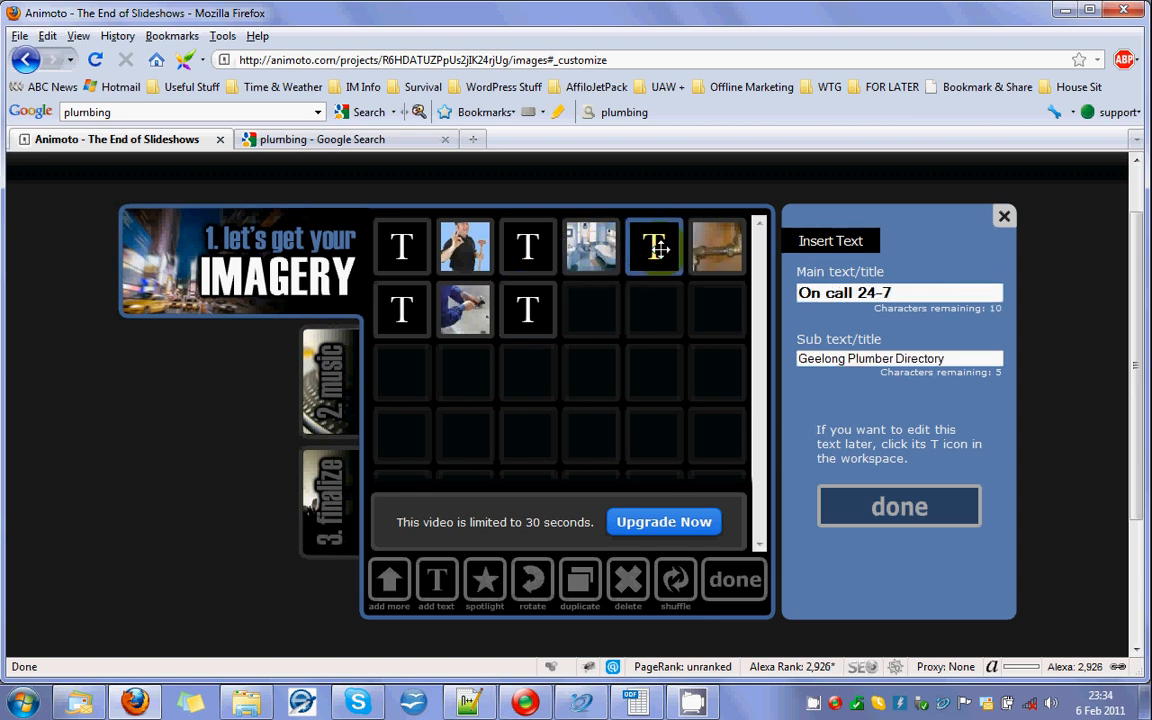
{"action": "left_click_drag", "start_coordinate": [948, 360], "coordinate": [741, 339]}
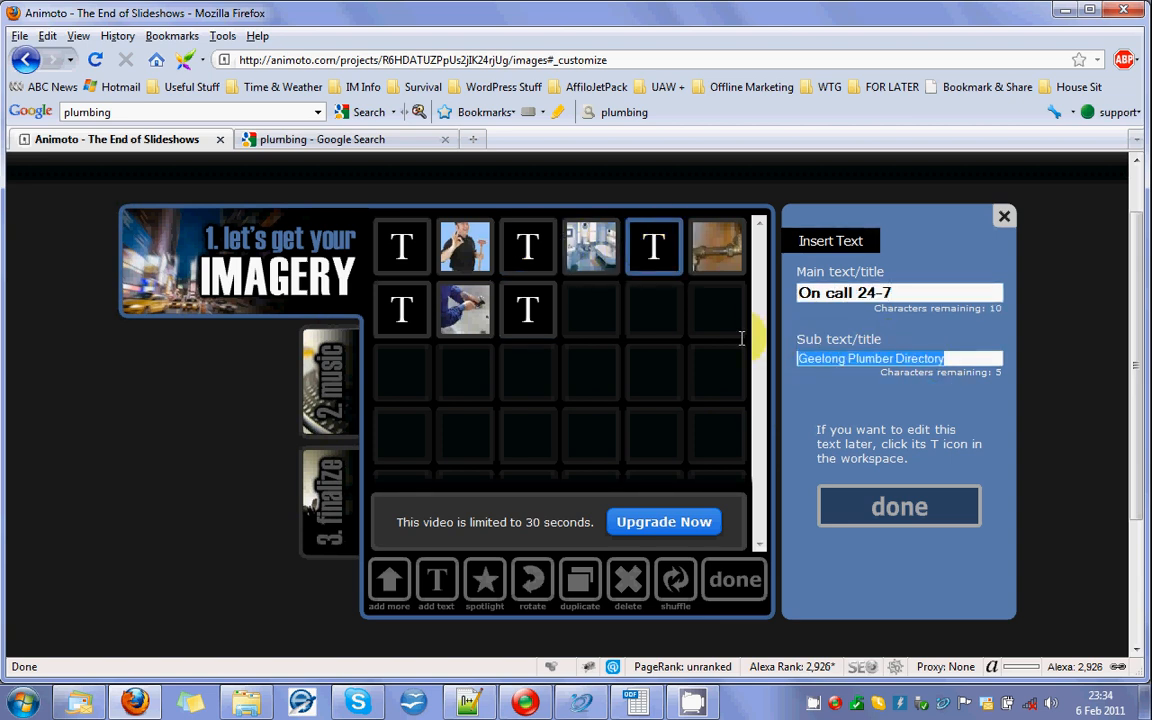
{"action": "key", "text": "BackSpace"}
{"action": "type", "text": "GeelongP"}
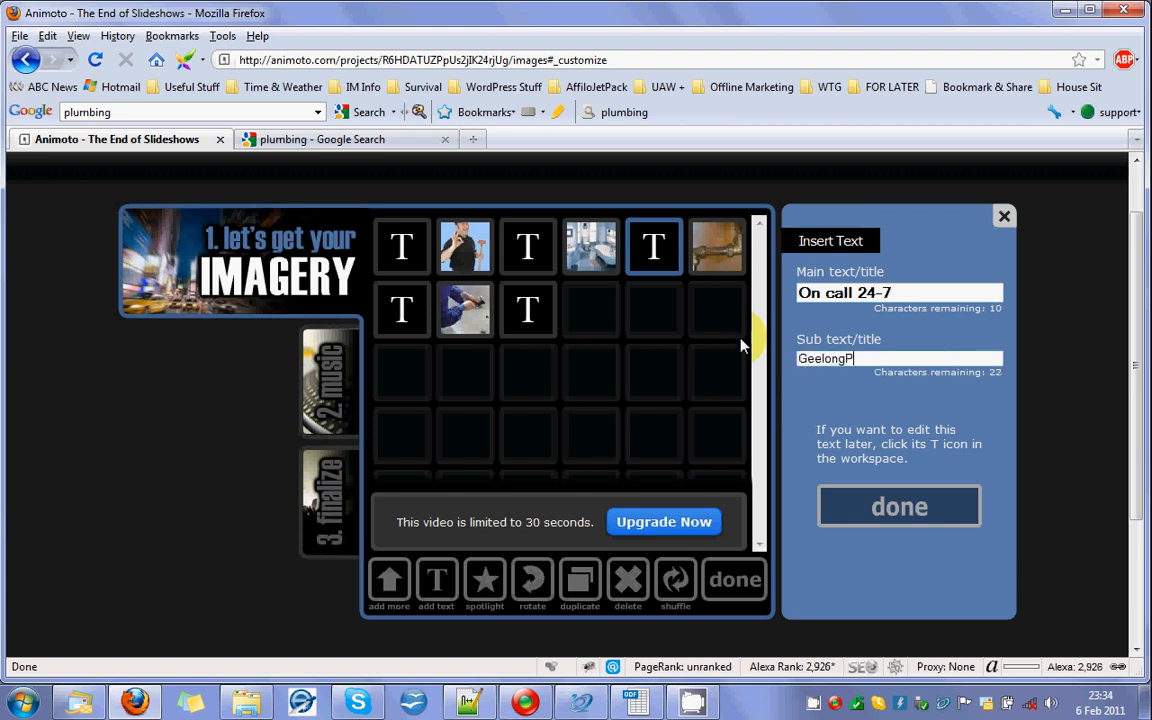
{"action": "type", "text": "lumber.info"}
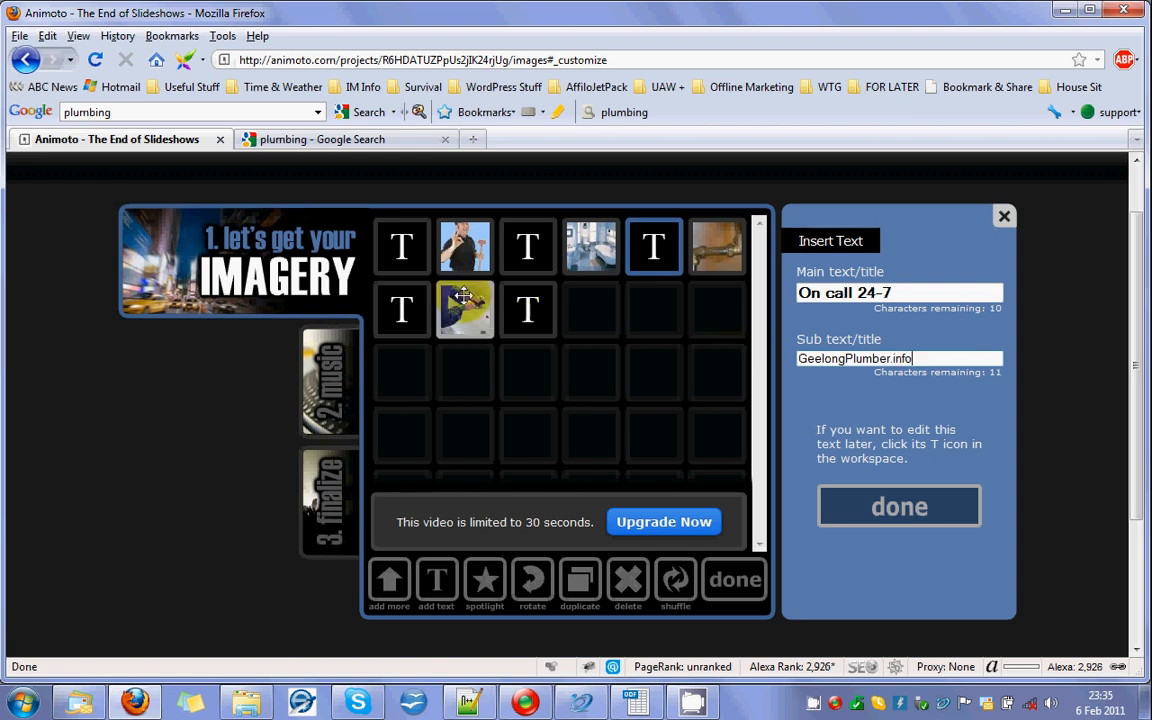
Capitalise "Plumber" in the sub text of the "Need help renovating?" slide and review the remaining text slides.
{"action": "left_click", "coordinate": [404, 247]}
{"action": "left_click", "coordinate": [527, 247]}
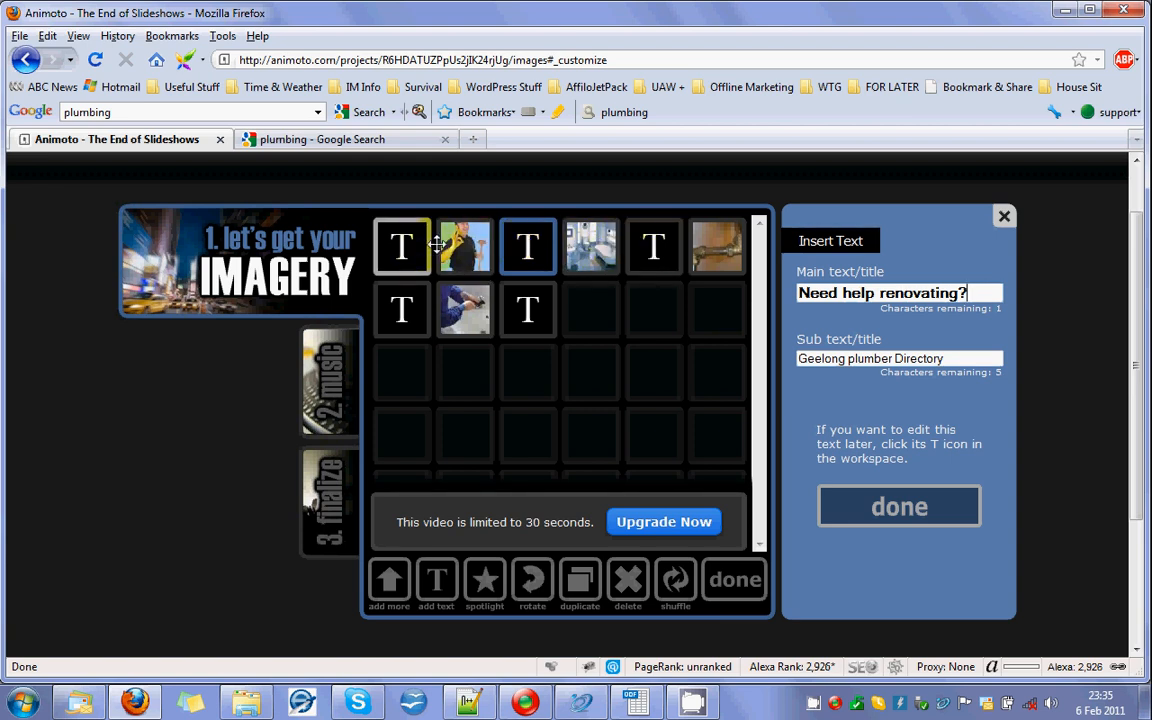
{"action": "double_click", "coordinate": [850, 358]}
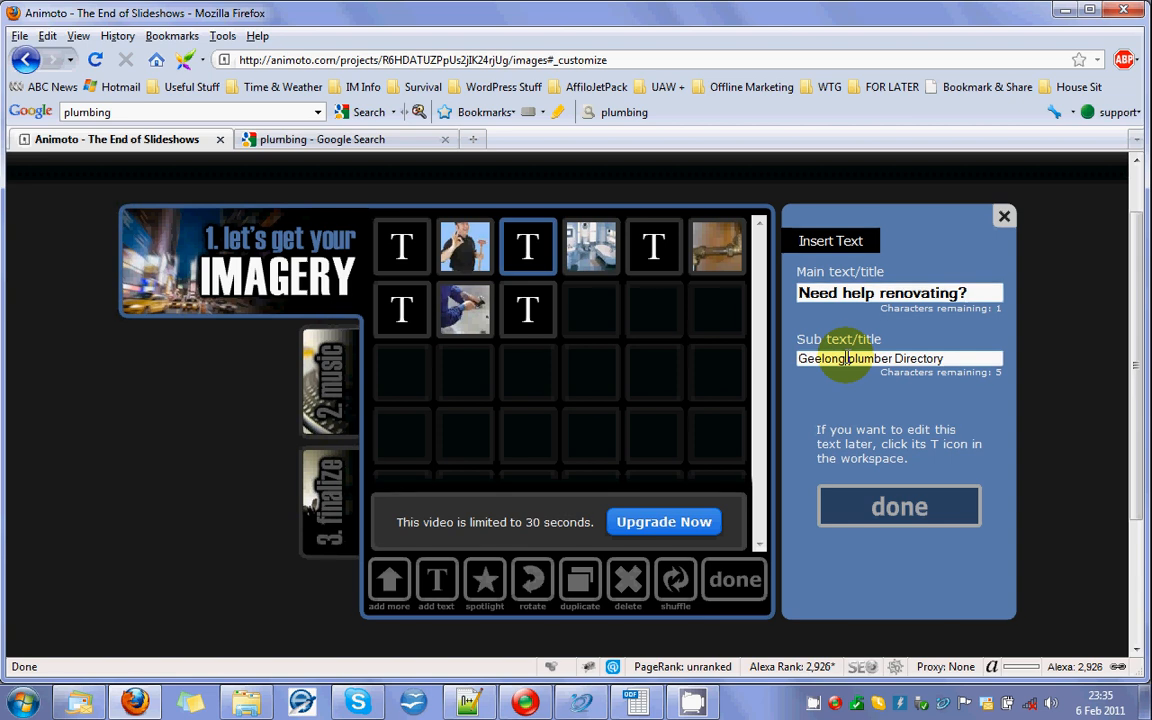
{"action": "type", "text": "Plumber"}
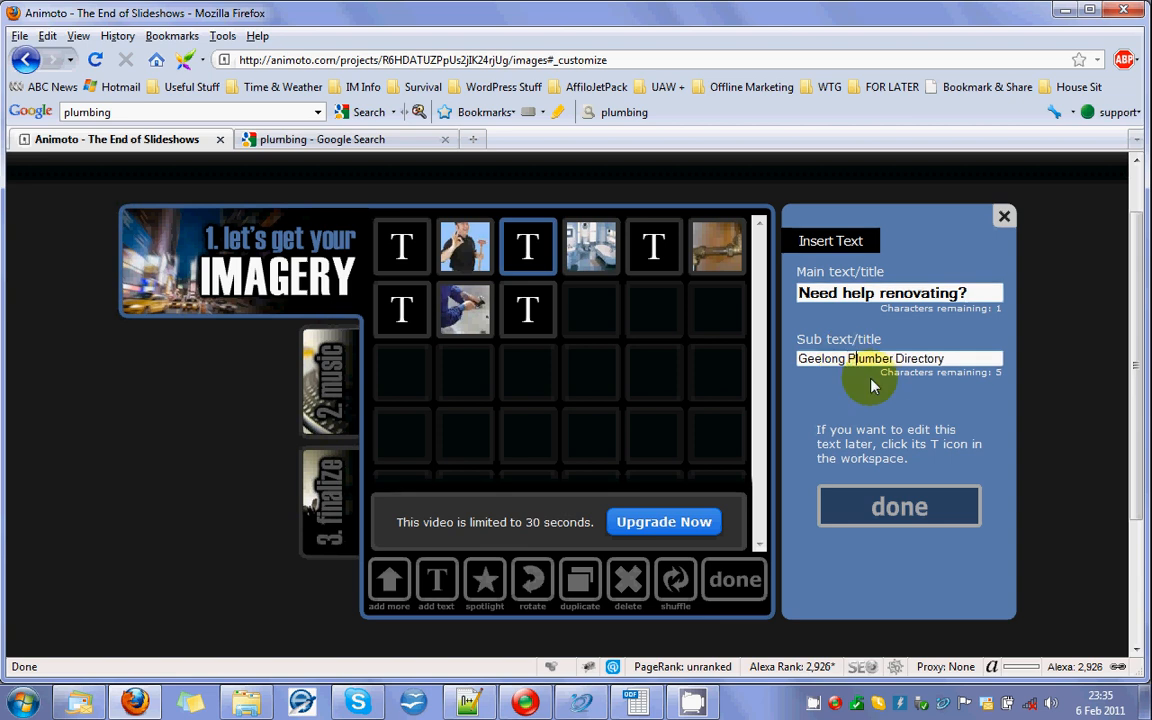
{"action": "left_click", "coordinate": [658, 250]}
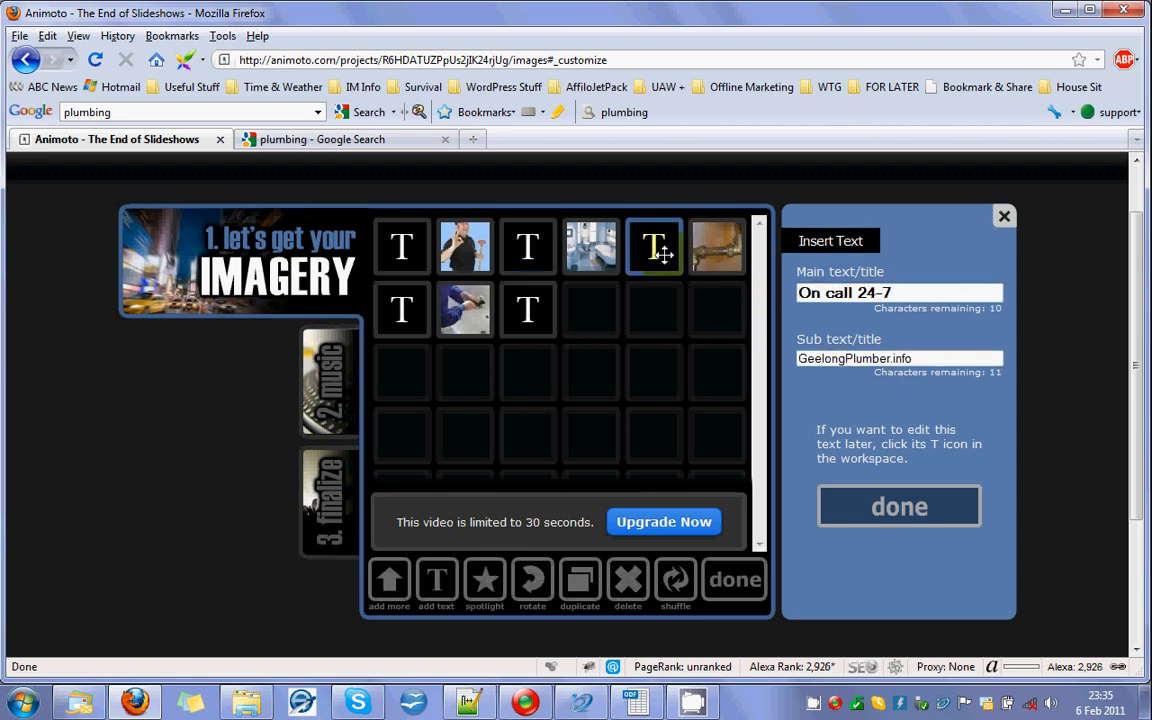
{"action": "left_click", "coordinate": [399, 310]}
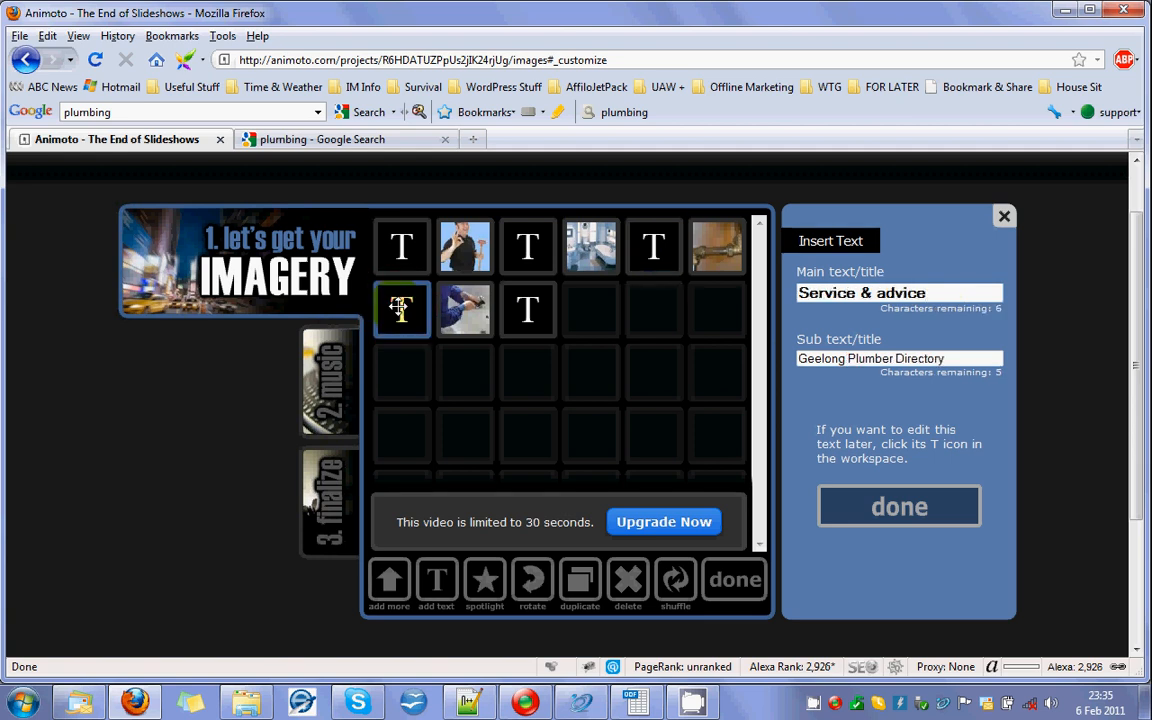
{"action": "left_click", "coordinate": [528, 310]}
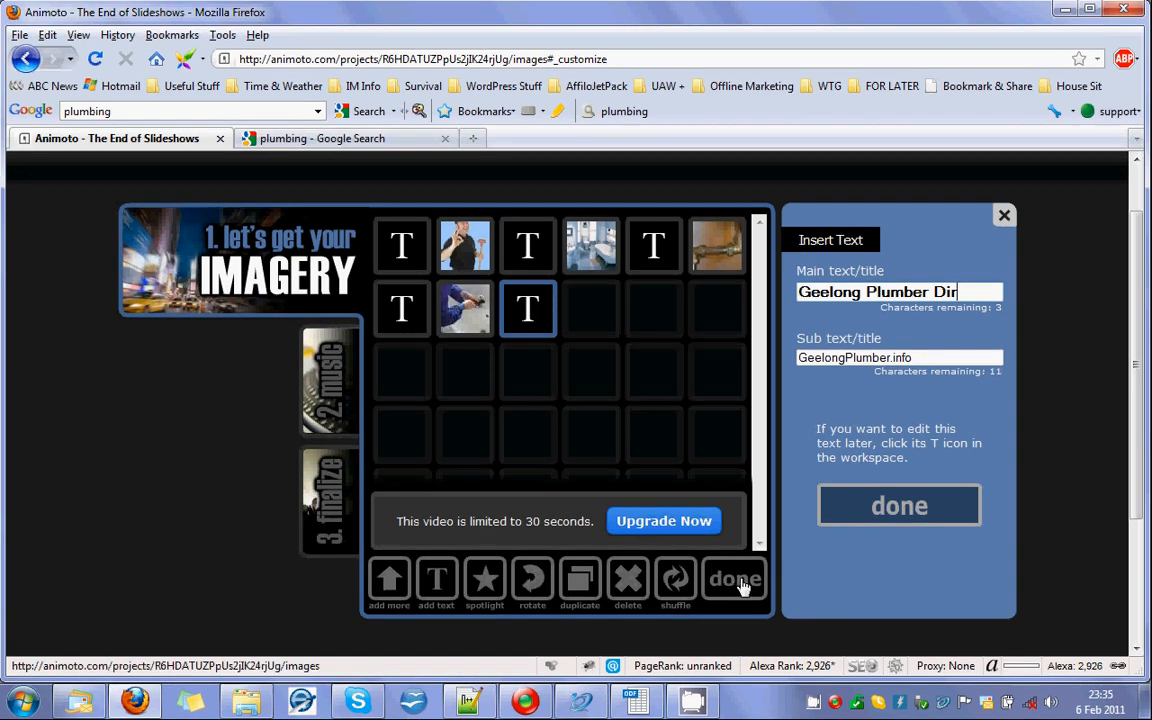
Go on to the music stage and open the Electronica genre in the site's music collection.
{"action": "left_click", "coordinate": [335, 385]}
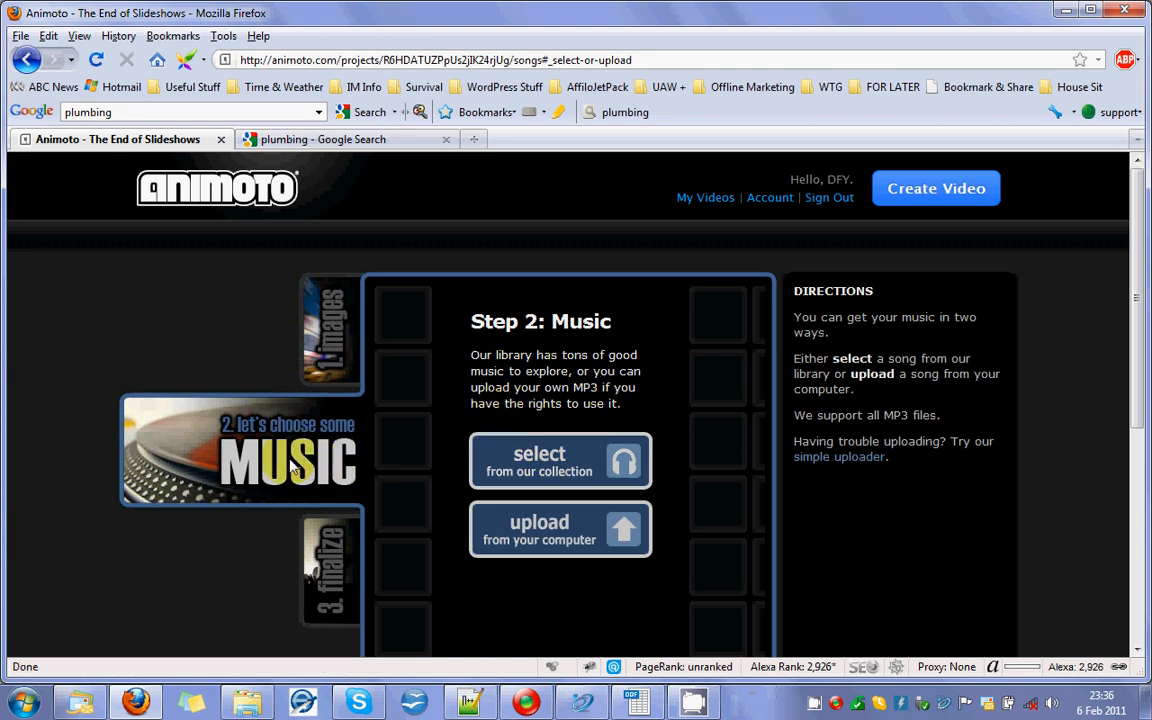
{"action": "left_click", "coordinate": [540, 460]}
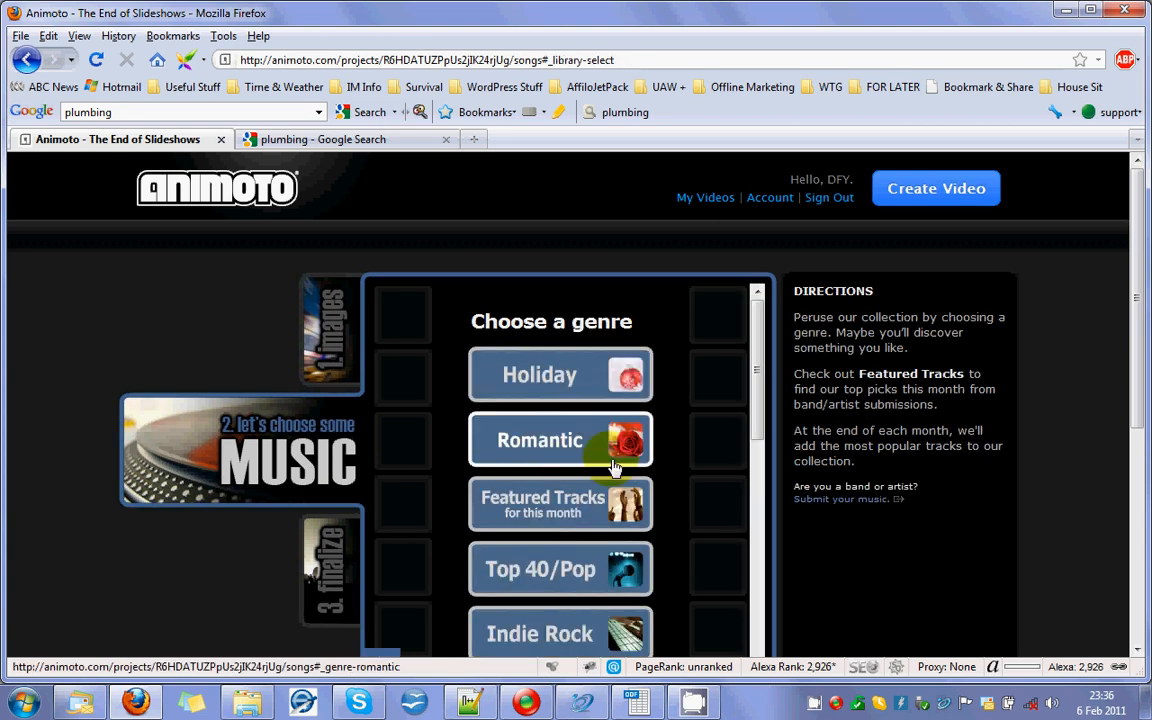
{"action": "left_click_drag", "start_coordinate": [757, 366], "coordinate": [760, 445]}
{"action": "left_click", "coordinate": [567, 484]}
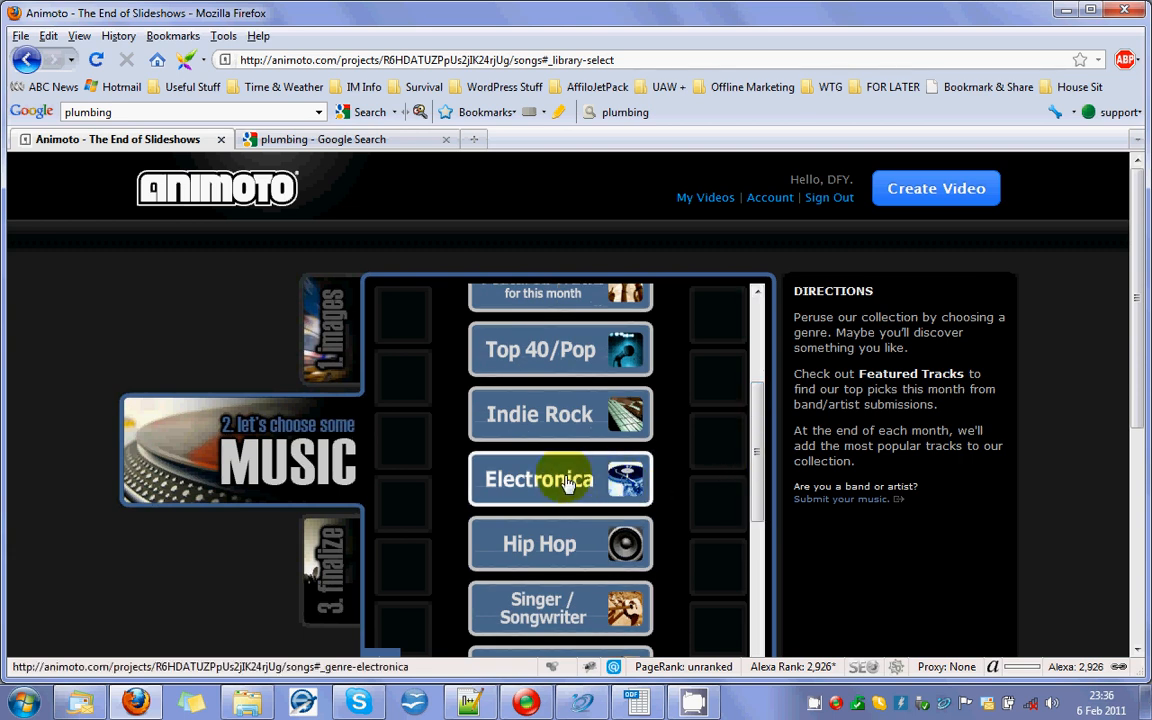
{"action": "left_click", "coordinate": [567, 483]}
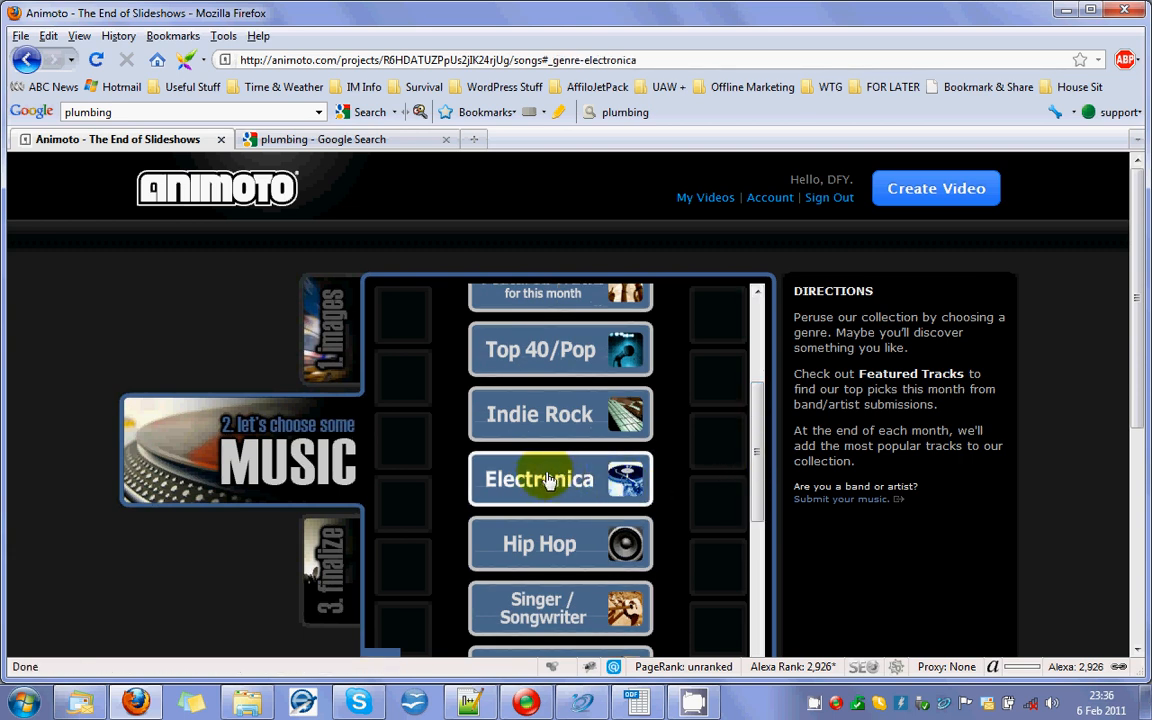
Preview the tracks "Voices" and "The Air That I Breath", and select "The Air That I Breath" for the video.
{"action": "left_click_drag", "start_coordinate": [760, 358], "coordinate": [768, 585]}
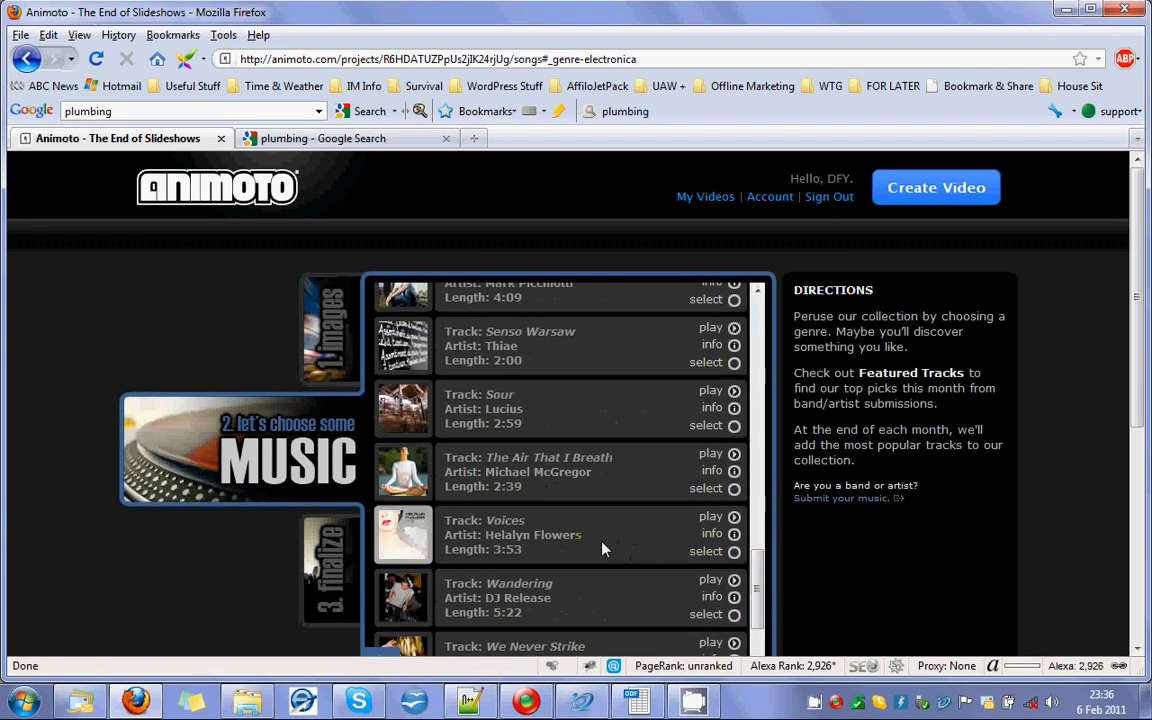
{"action": "left_click", "coordinate": [734, 519]}
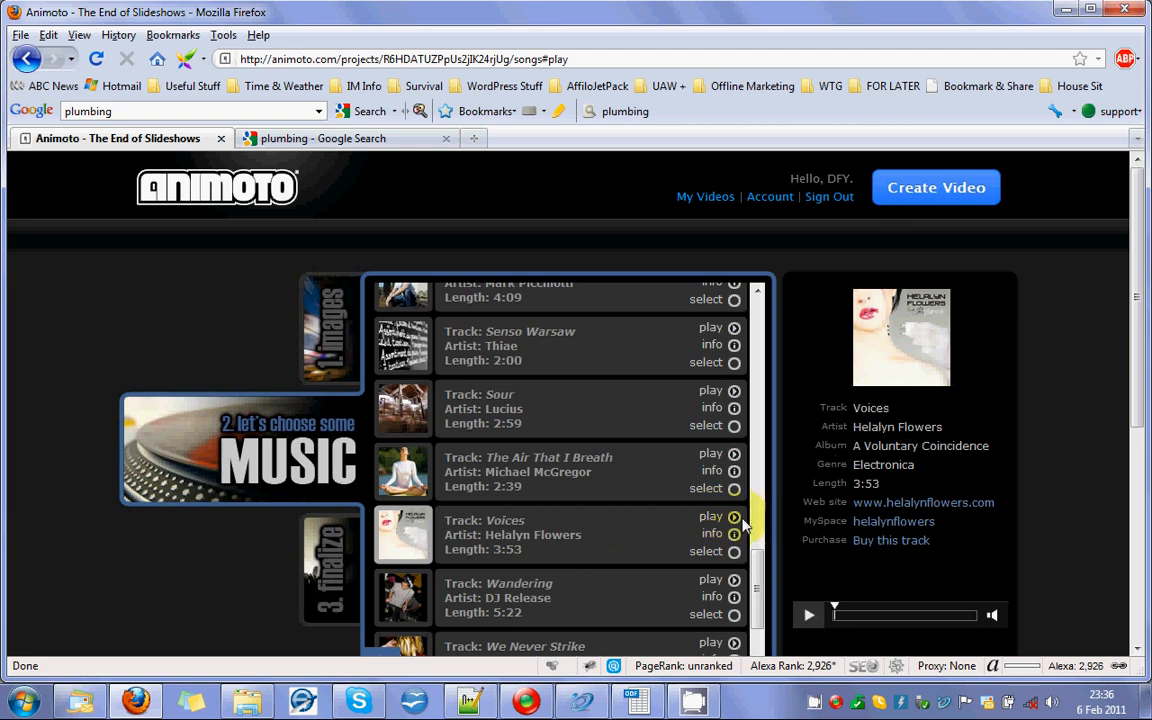
{"action": "left_click", "coordinate": [711, 519]}
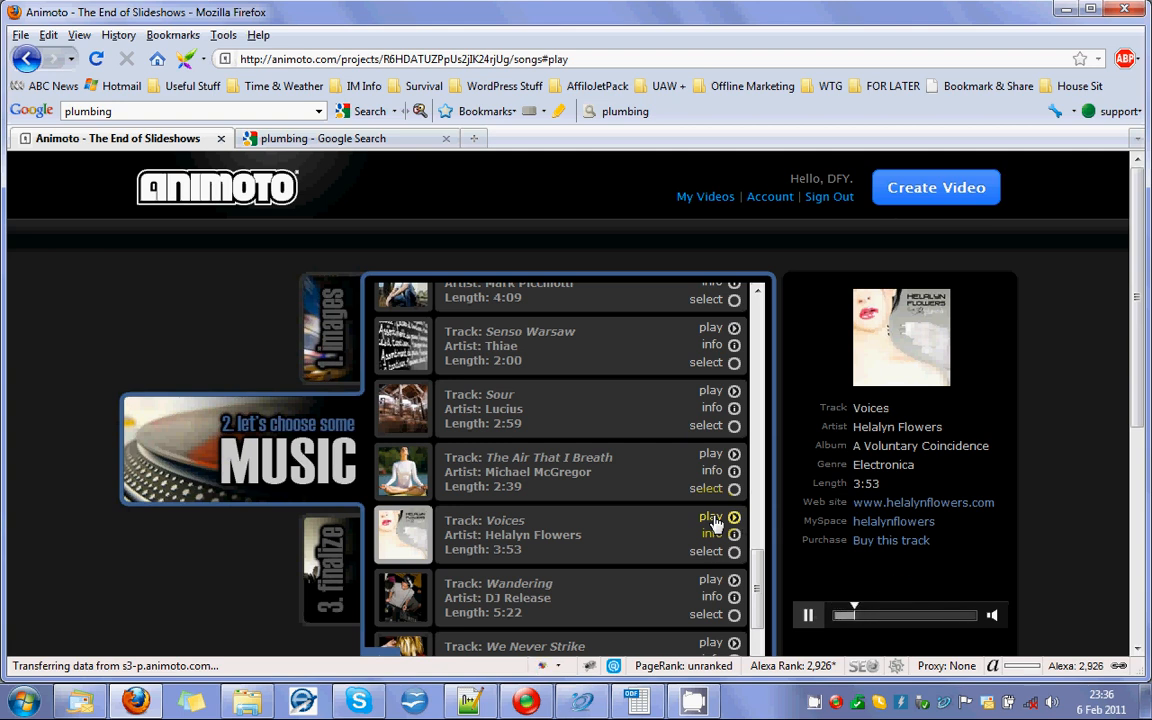
{"action": "left_click", "coordinate": [734, 455]}
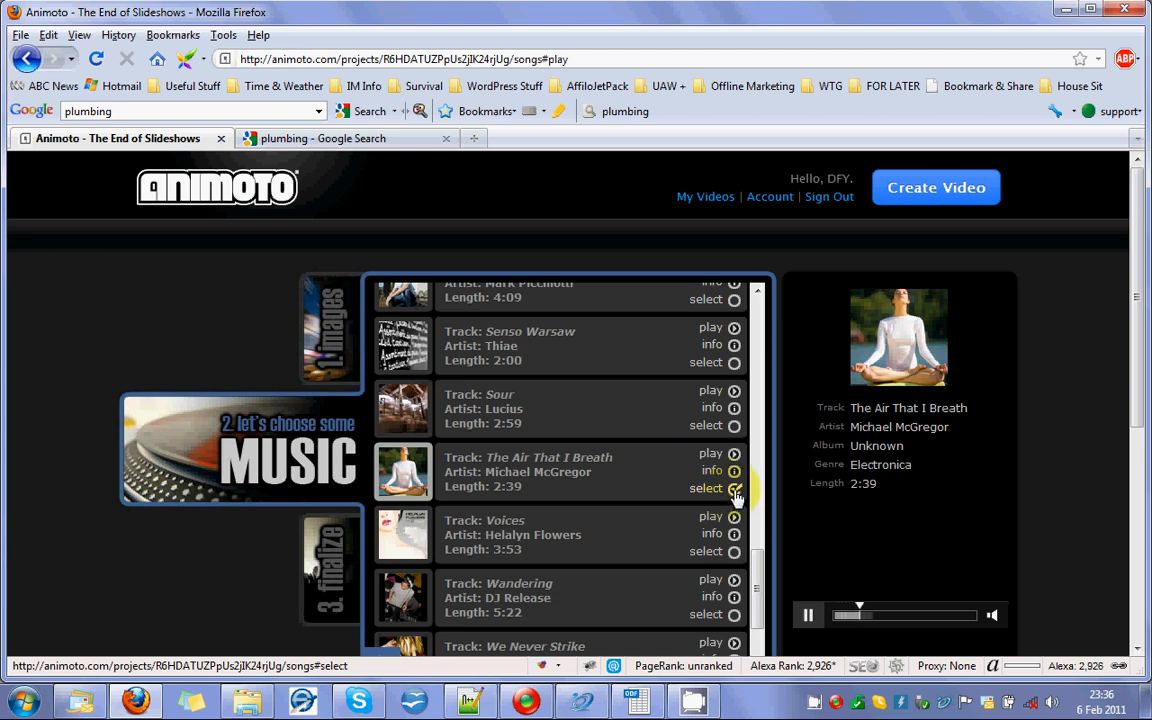
{"action": "left_click", "coordinate": [735, 490]}
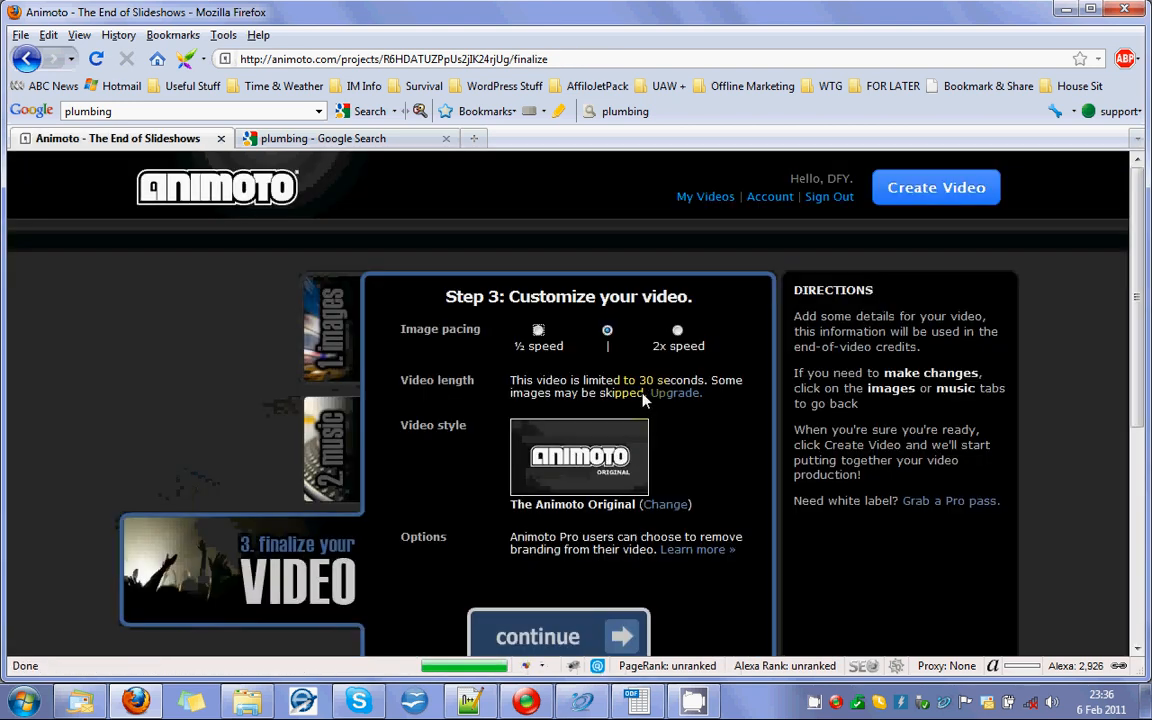
Review the pacing, length and style settings, and continue to the video details with the default options.
{"action": "scroll", "coordinate": [700, 436], "scroll_direction": "down", "scroll_amount": 2}
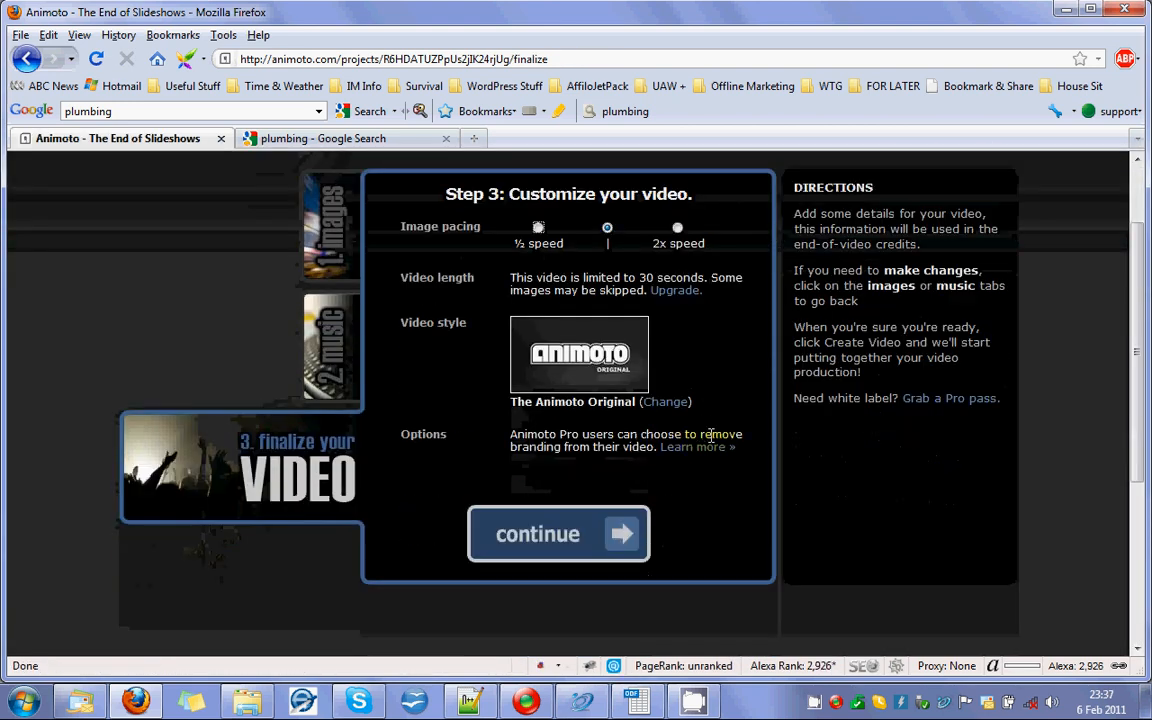
{"action": "scroll", "coordinate": [735, 430], "scroll_direction": "up", "scroll_amount": 2}
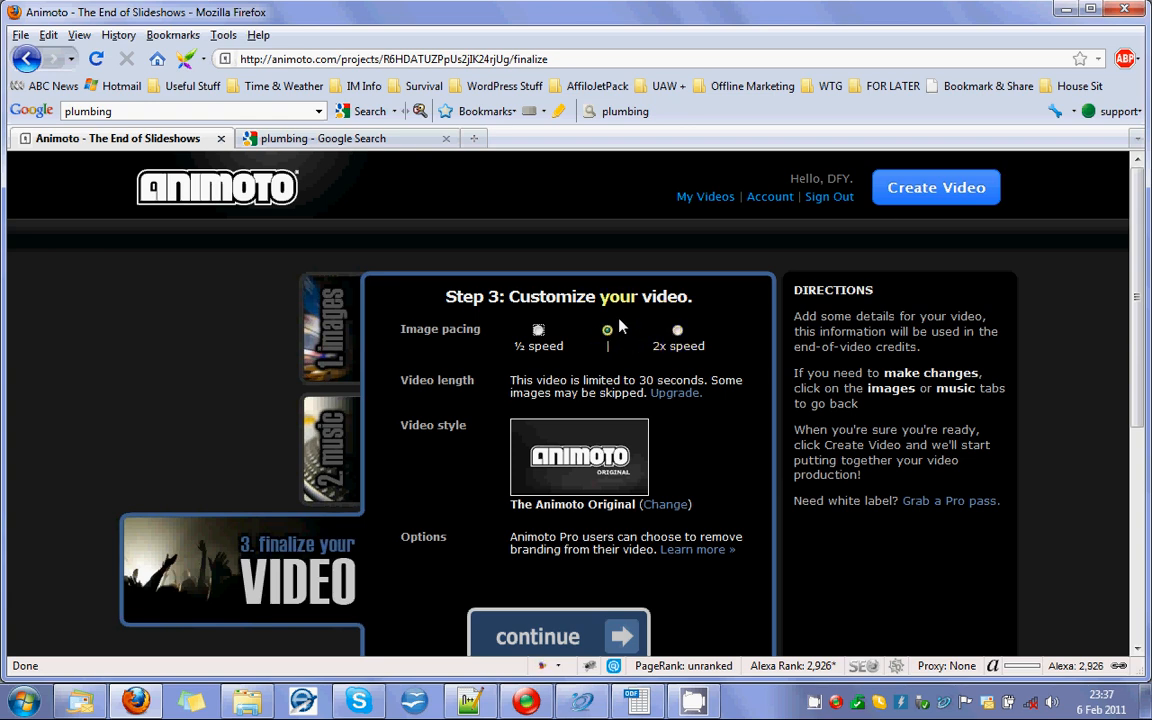
{"action": "scroll", "coordinate": [608, 341], "scroll_direction": "down", "scroll_amount": 1}
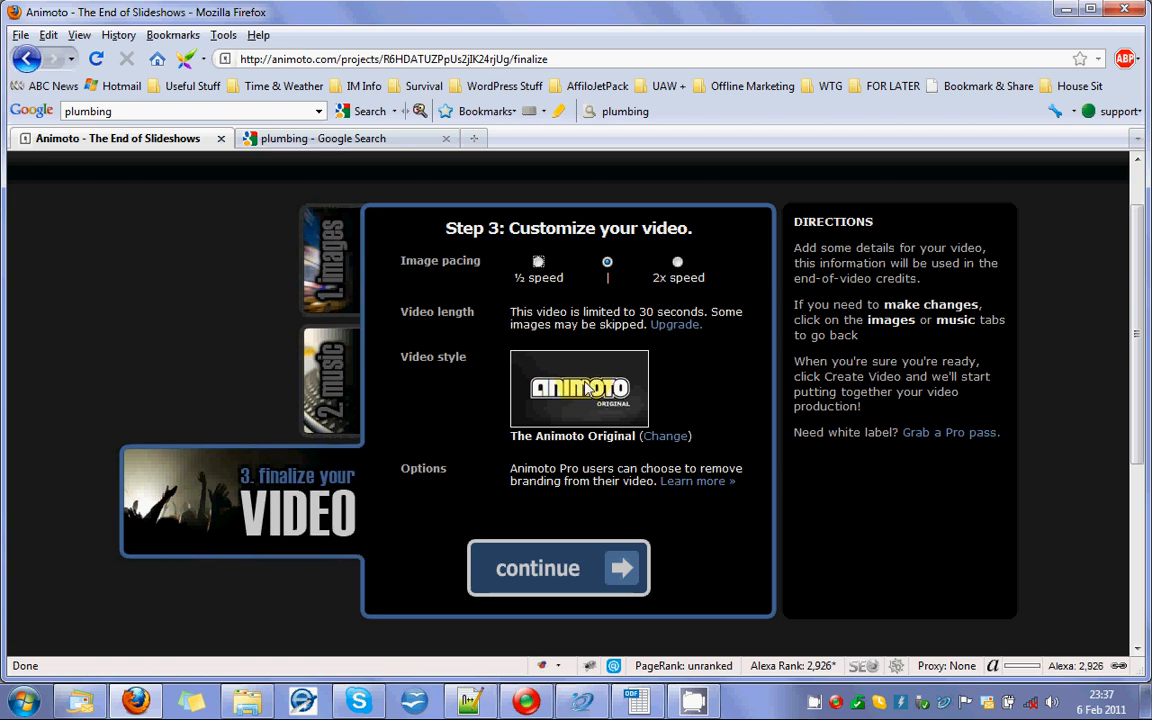
{"action": "scroll", "coordinate": [586, 390], "scroll_direction": "down", "scroll_amount": 1}
{"action": "scroll", "coordinate": [578, 355], "scroll_direction": "down", "scroll_amount": 1}
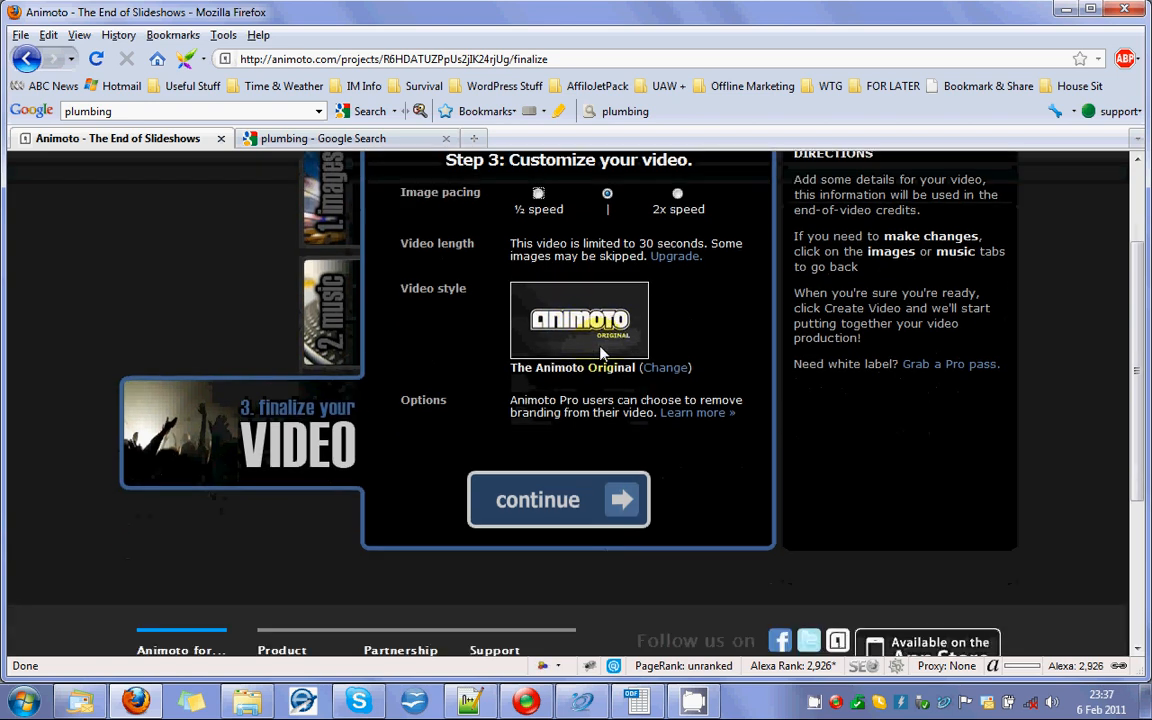
{"action": "left_click", "coordinate": [560, 506]}
{"action": "left_click", "coordinate": [560, 506]}
Copy the title "Geelong Plumber" from cell B2 of the OpenOffice Calc video details sheet into the video's Title in Firefox.
{"action": "left_click", "coordinate": [490, 279]}
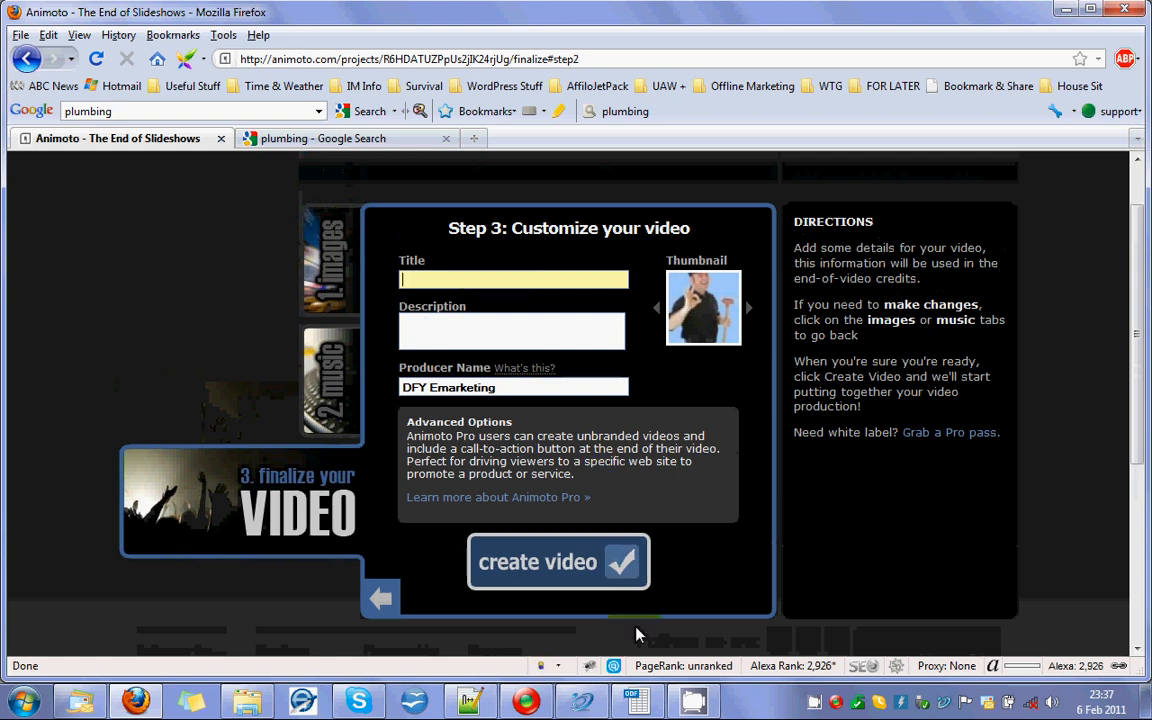
{"action": "left_click", "coordinate": [641, 705]}
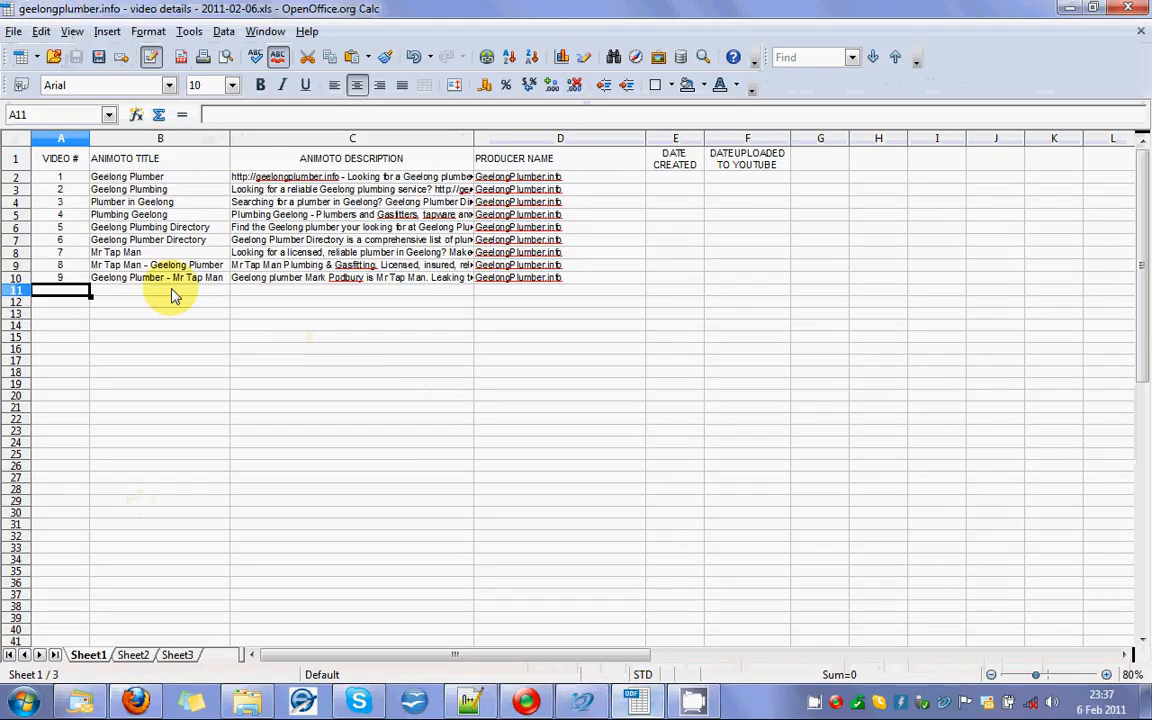
{"action": "left_click", "coordinate": [125, 178]}
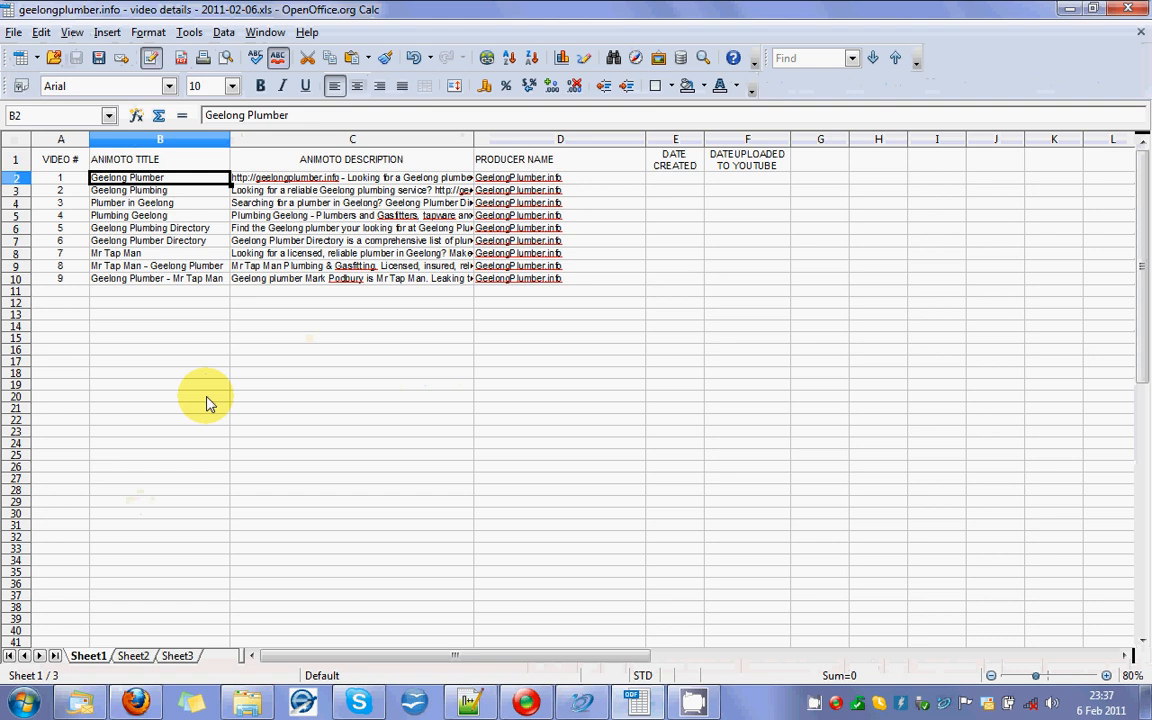
{"action": "key", "text": "alt+Tab"}
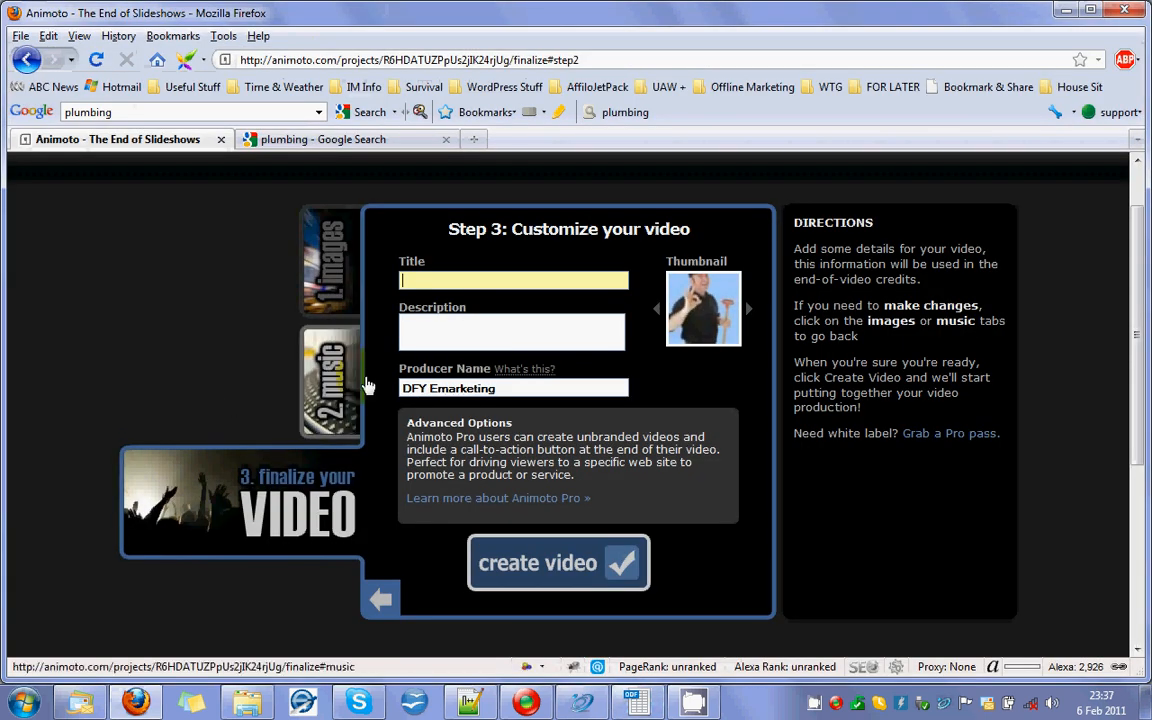
{"action": "type", "text": "Geelong Plumber"}
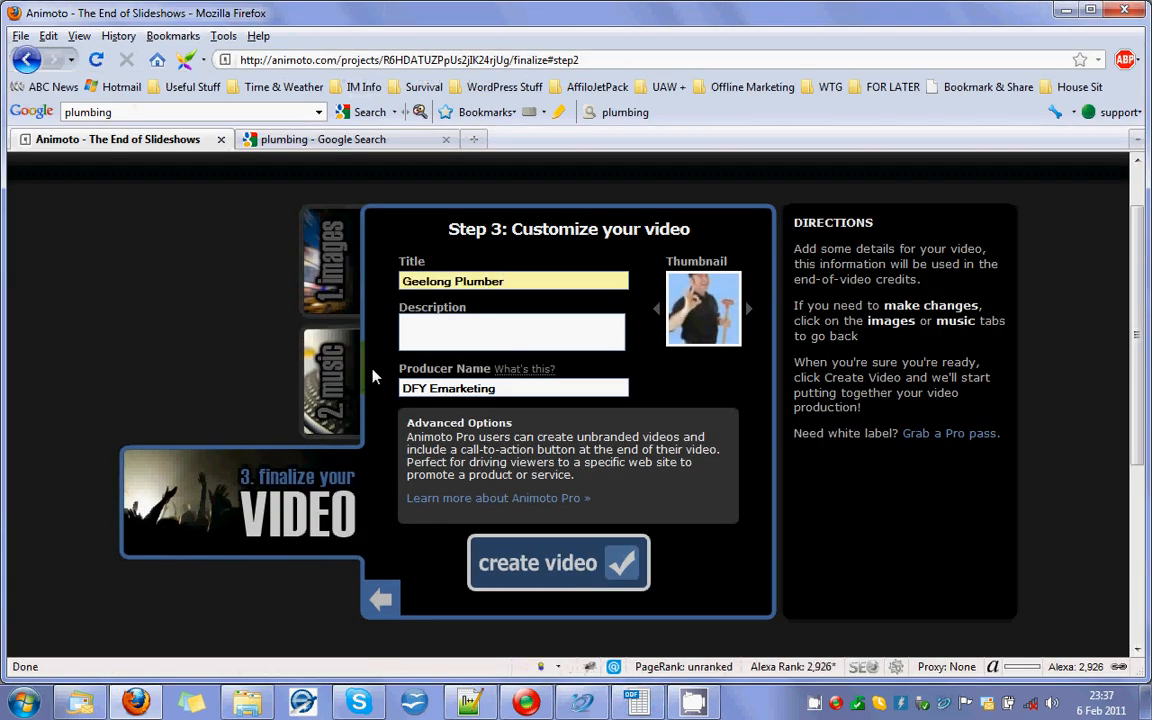
Copy the full description text from cell C2 of the Calc sheet into the video's Description in Firefox and check its beginning.
{"action": "left_click", "coordinate": [409, 324]}
{"action": "key", "text": "alt+Tab"}
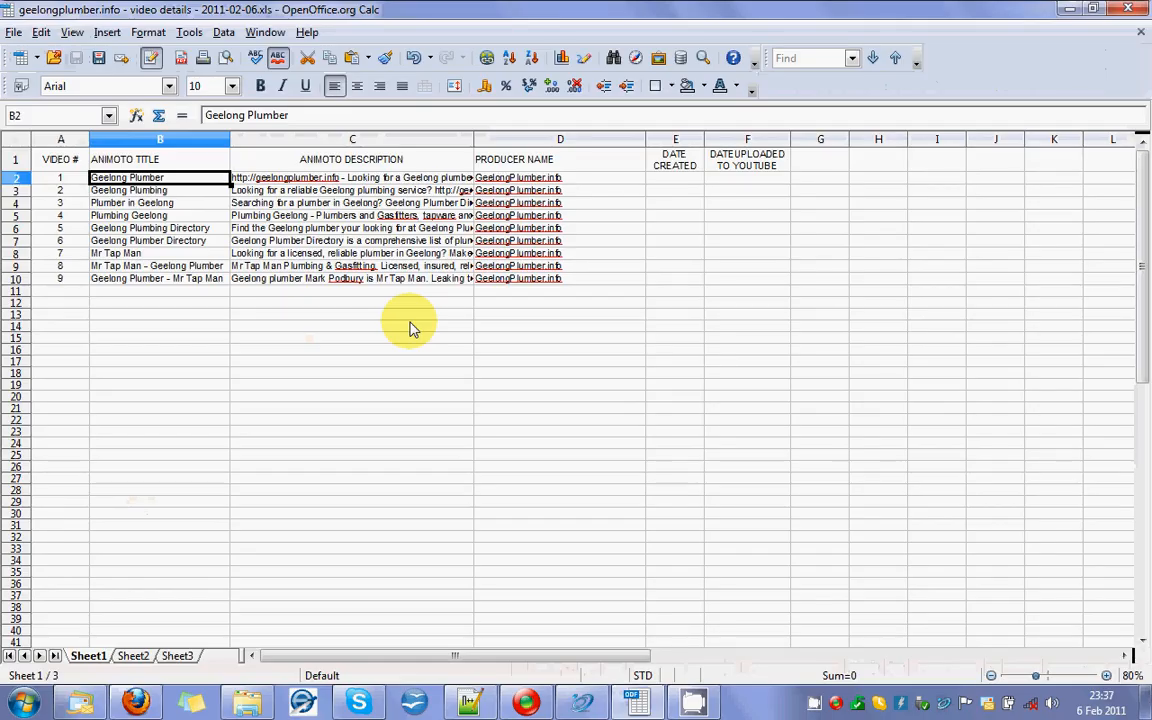
{"action": "left_click", "coordinate": [301, 181]}
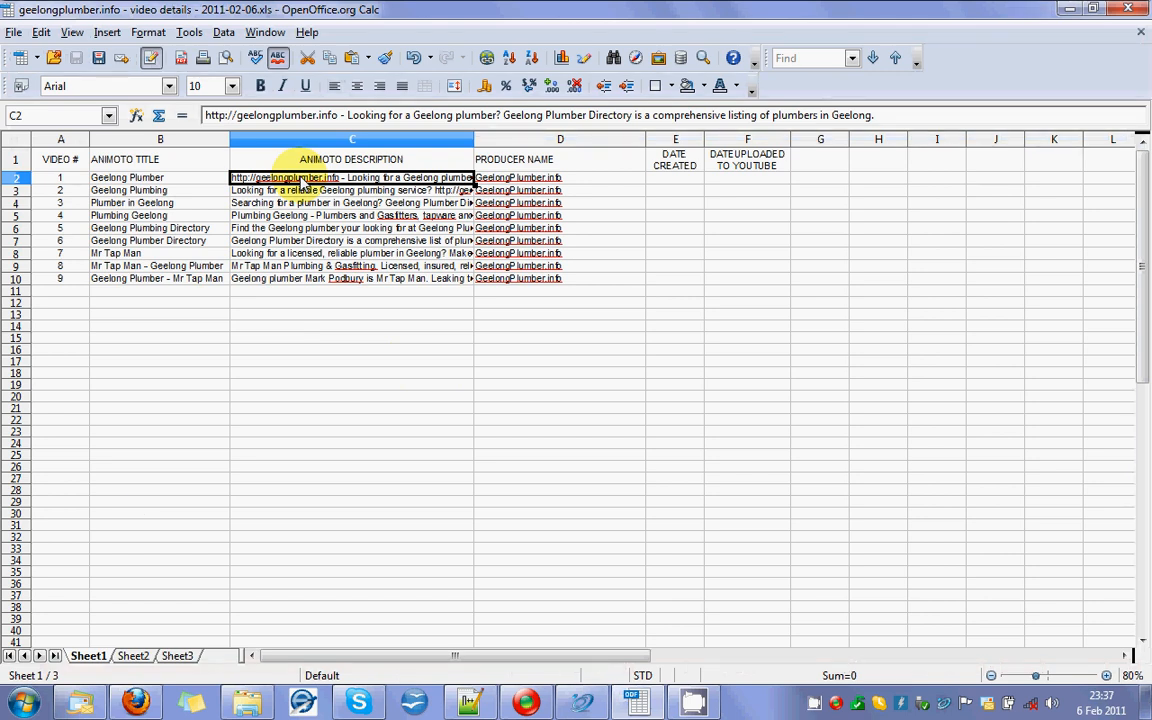
{"action": "key", "text": "alt"}
{"action": "double_click", "coordinate": [301, 181]}
{"action": "right_click", "coordinate": [301, 181]}
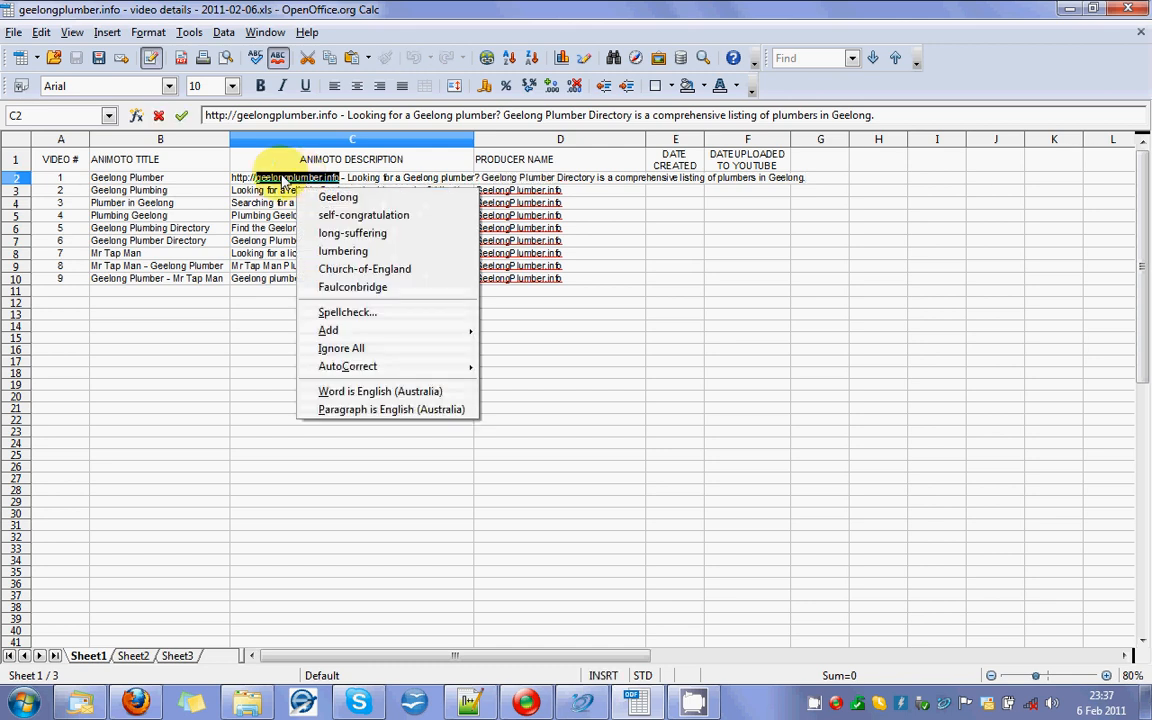
{"action": "key", "text": "alt+Tab"}
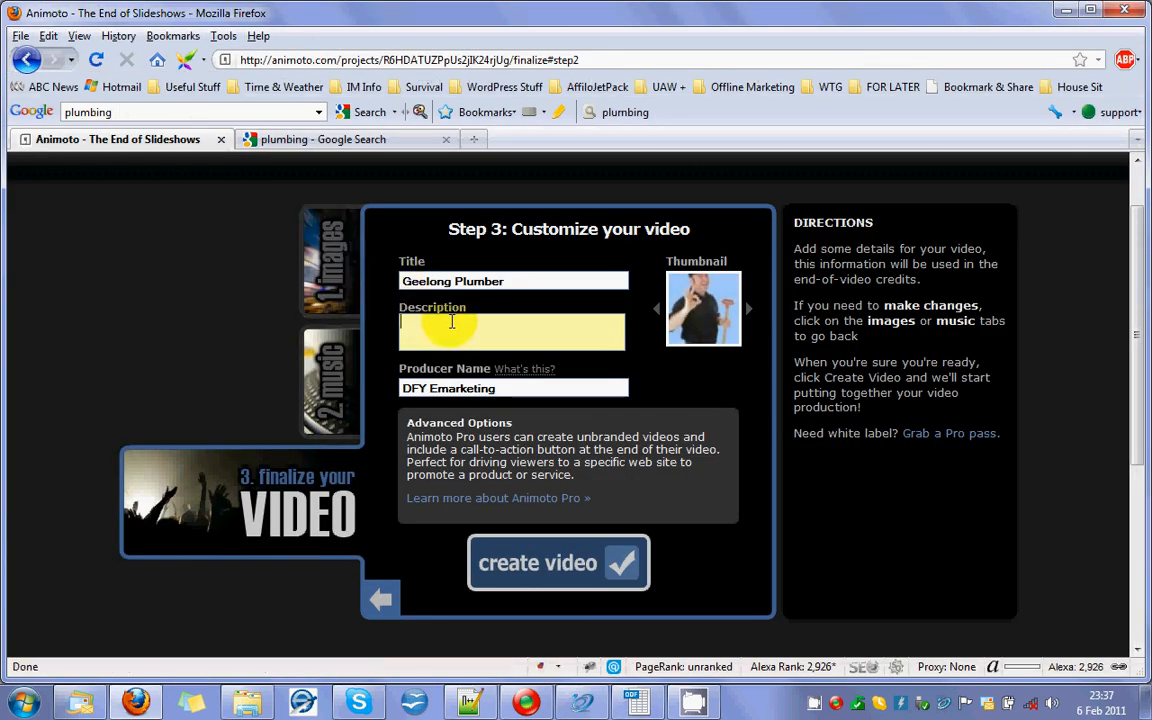
{"action": "type", "text": "Comprehensive listing of plumbers in Geelong."}
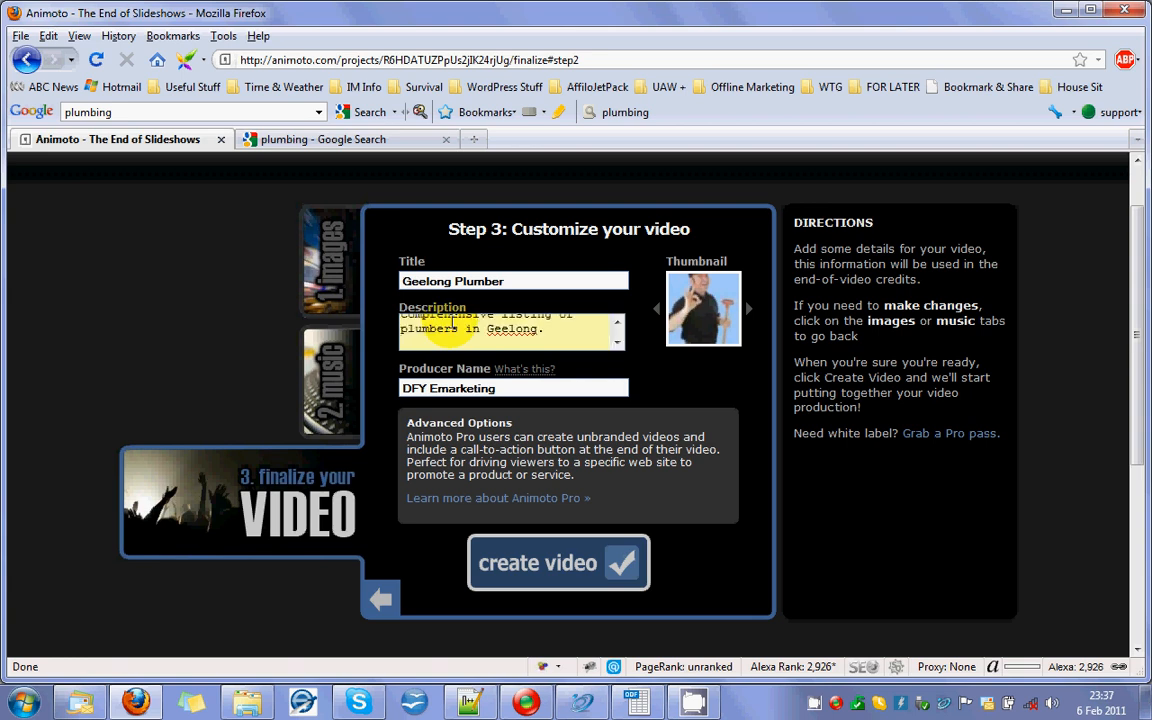
{"action": "scroll", "coordinate": [620, 323], "scroll_direction": "up", "scroll_amount": 4}
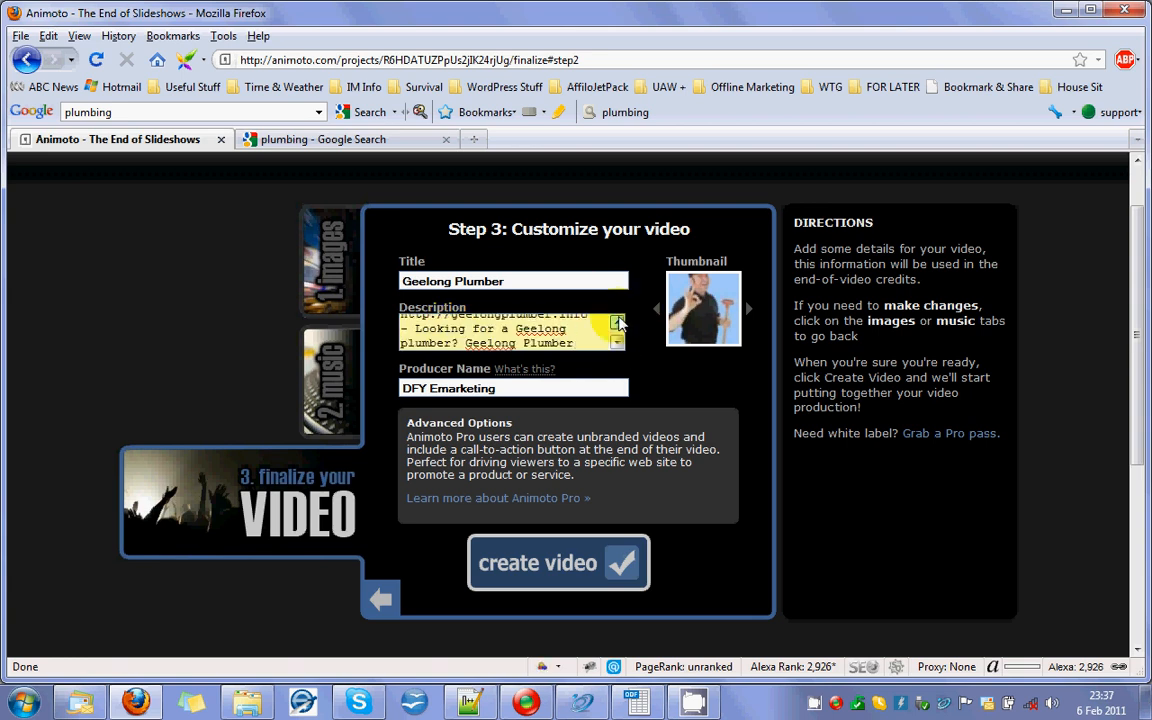
Replace the Producer Name with "GeelongPlumber.info", copied from cell D2 of the Calc sheet.
{"action": "left_click", "coordinate": [528, 389]}
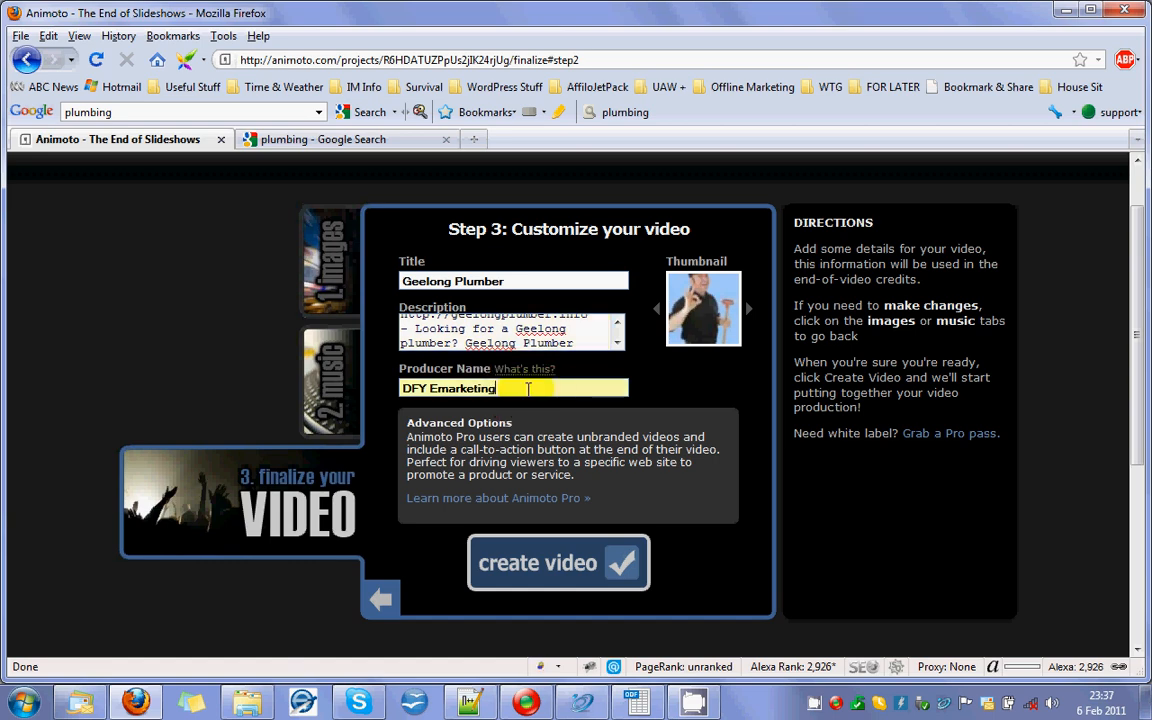
{"action": "key", "text": "alt+Tab"}
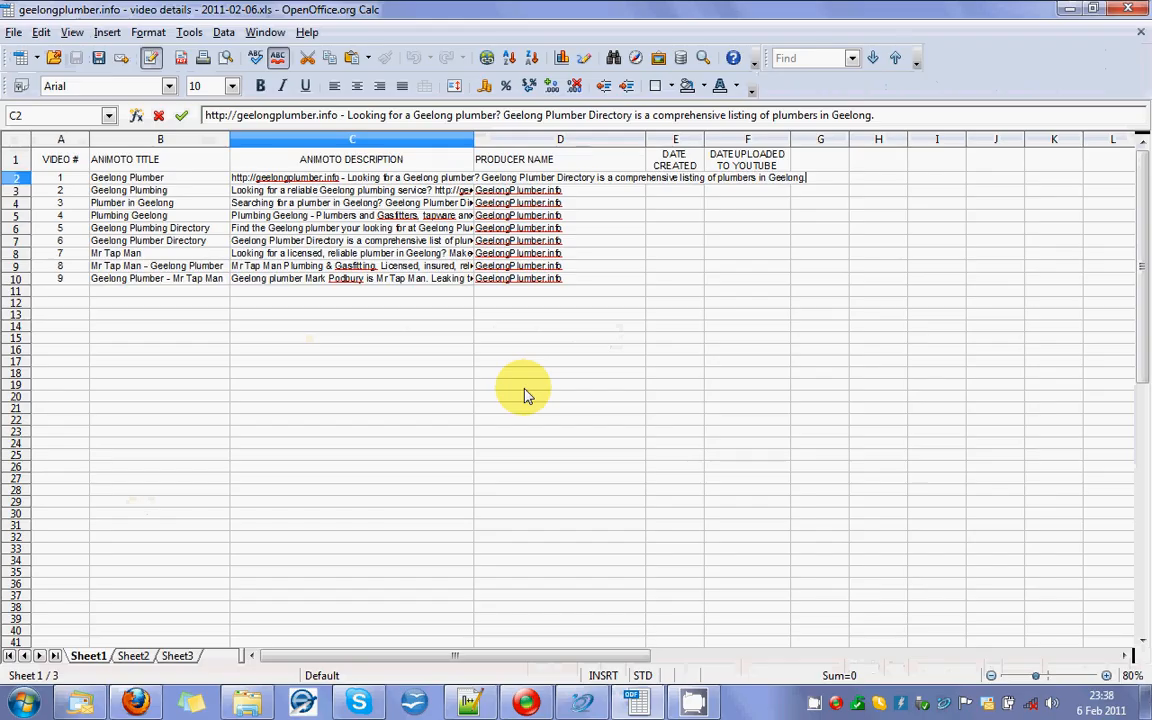
{"action": "left_click", "coordinate": [534, 180]}
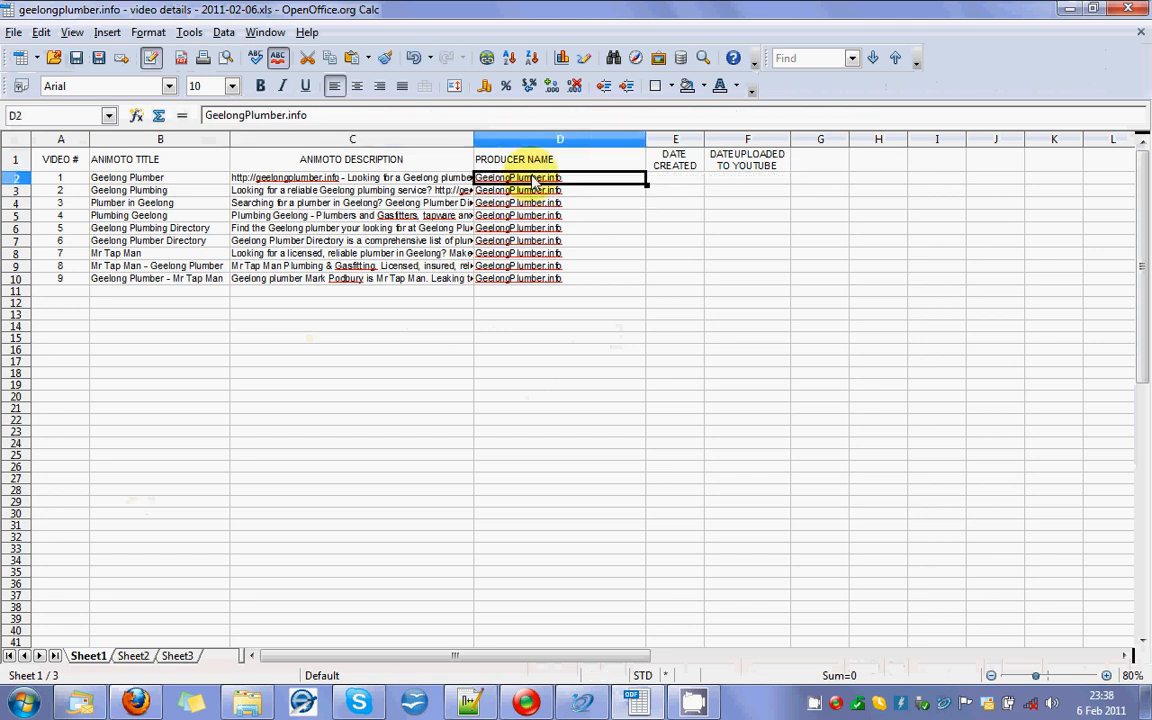
{"action": "key", "text": "alt+Tab"}
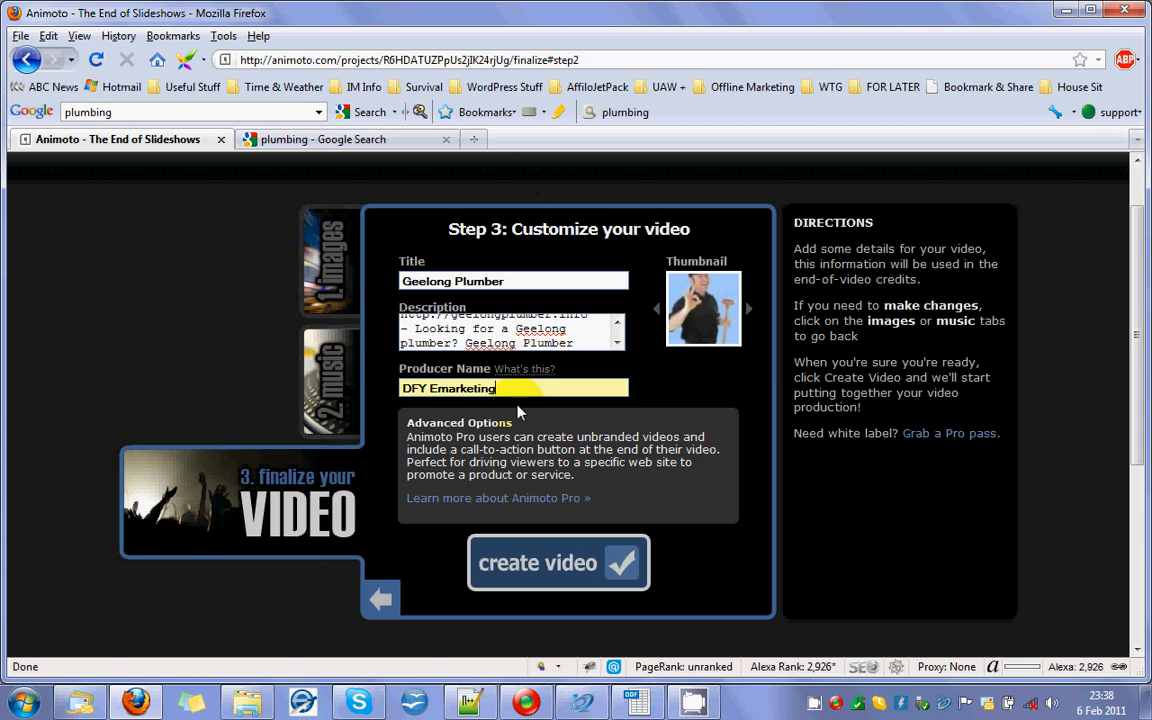
{"action": "key", "text": "BackSpace"}
{"action": "key", "text": "BackSpace"}
{"action": "key", "text": "BackSpace"}
{"action": "key", "text": "BackSpace"}
{"action": "key", "text": "BackSpace"}
{"action": "key", "text": "BackSpace"}
{"action": "key", "text": "BackSpace"}
{"action": "key", "text": "BackSpace"}
{"action": "key", "text": "BackSpace"}
{"action": "key", "text": "BackSpace"}
{"action": "key", "text": "BackSpace"}
{"action": "key", "text": "BackSpace"}
{"action": "key", "text": "BackSpace"}
{"action": "type", "text": "GeelongPlumber.info"}
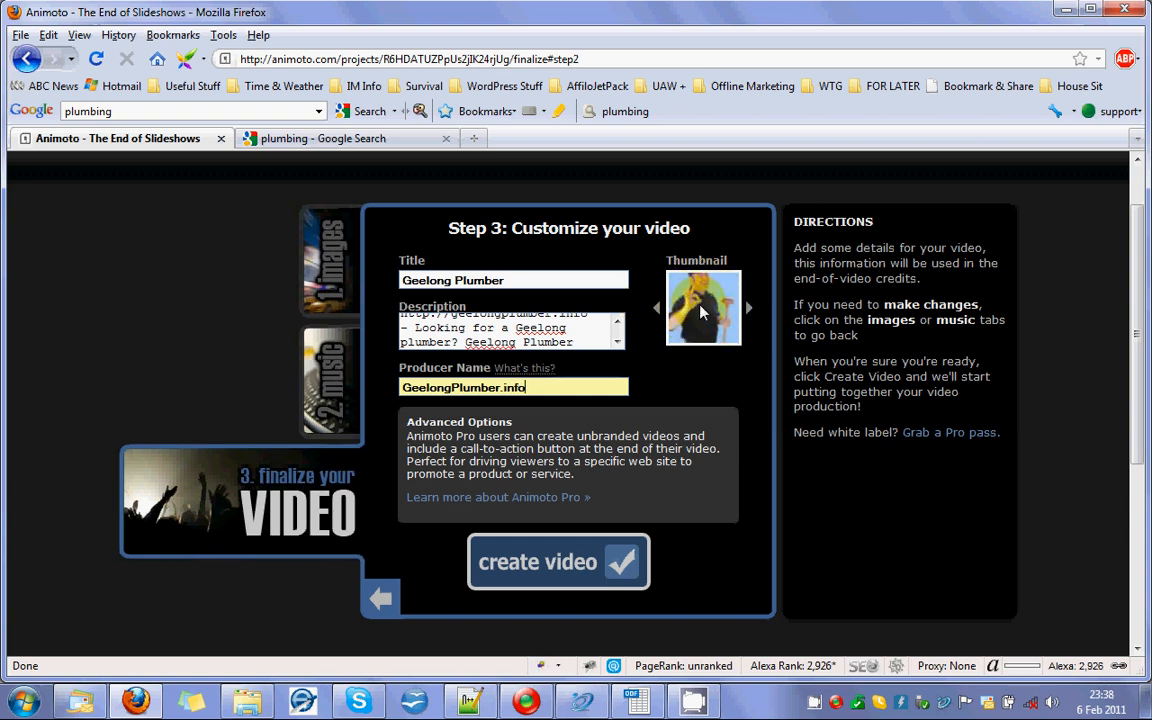
Browse the available thumbnails, choose the plumber holding a plunger, and create the video.
{"action": "left_click", "coordinate": [749, 308]}
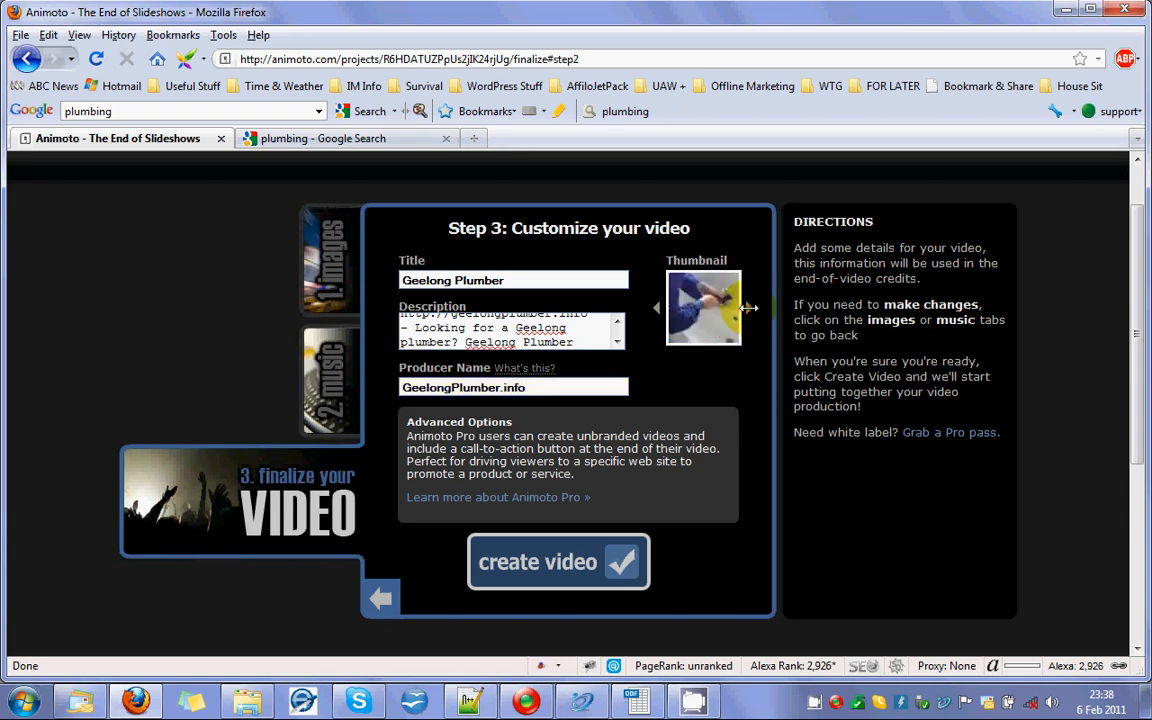
{"action": "left_click", "coordinate": [658, 307]}
{"action": "left_click", "coordinate": [658, 307]}
{"action": "left_click", "coordinate": [658, 307]}
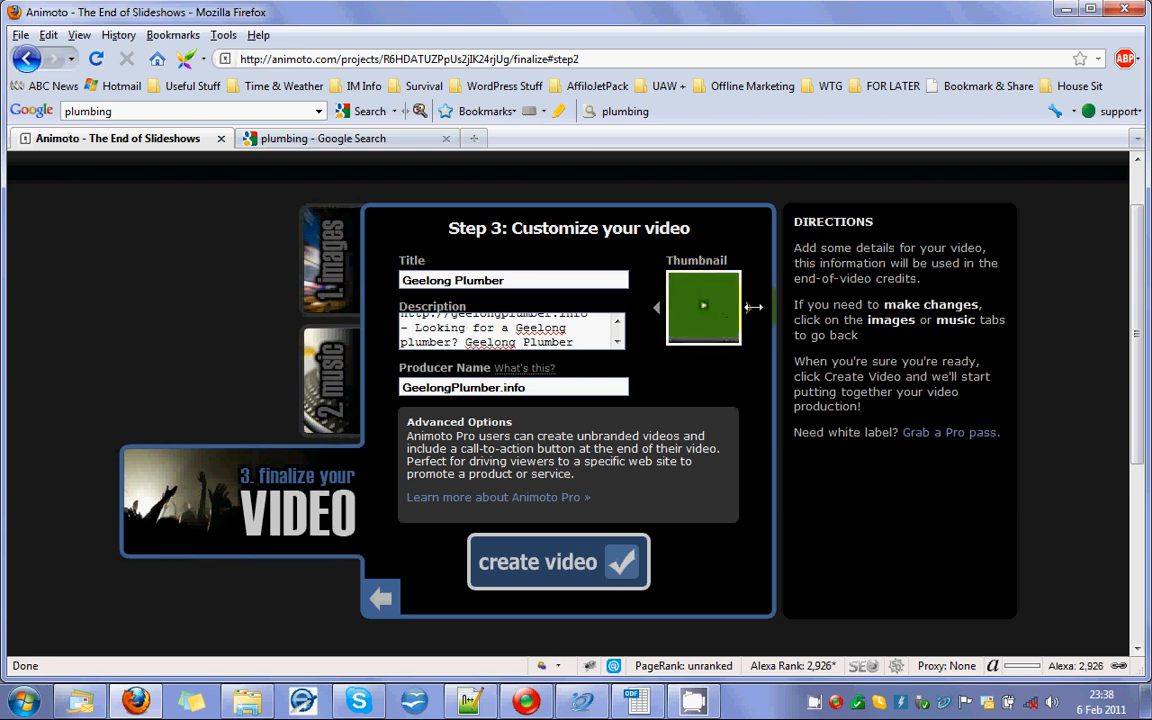
{"action": "left_click", "coordinate": [750, 308]}
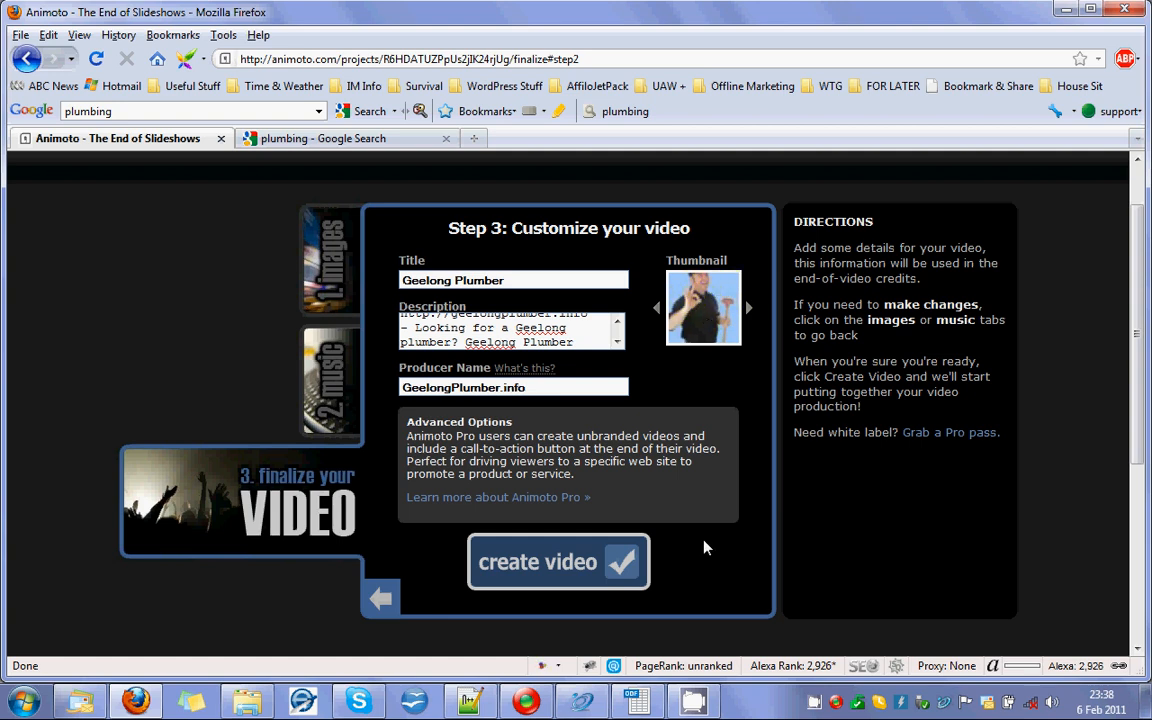
{"action": "left_click", "coordinate": [563, 565]}
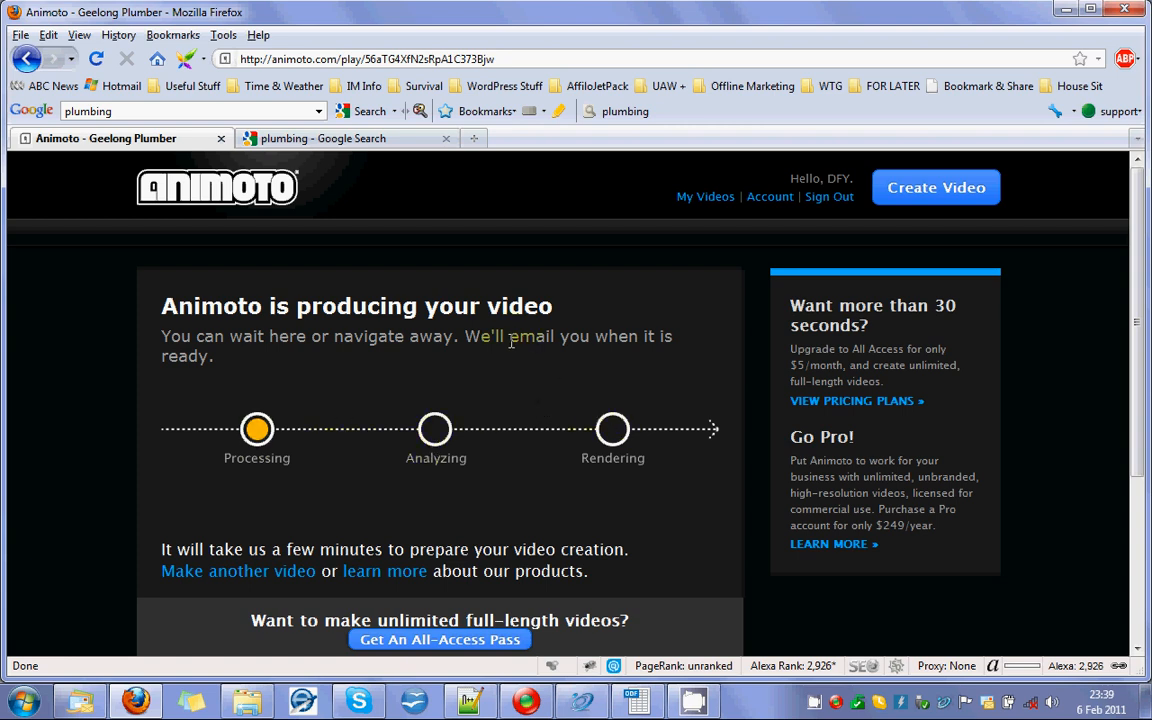
Review the production progress page while the video is being processed.
{"action": "left_click_drag", "start_coordinate": [510, 338], "coordinate": [554, 338]}
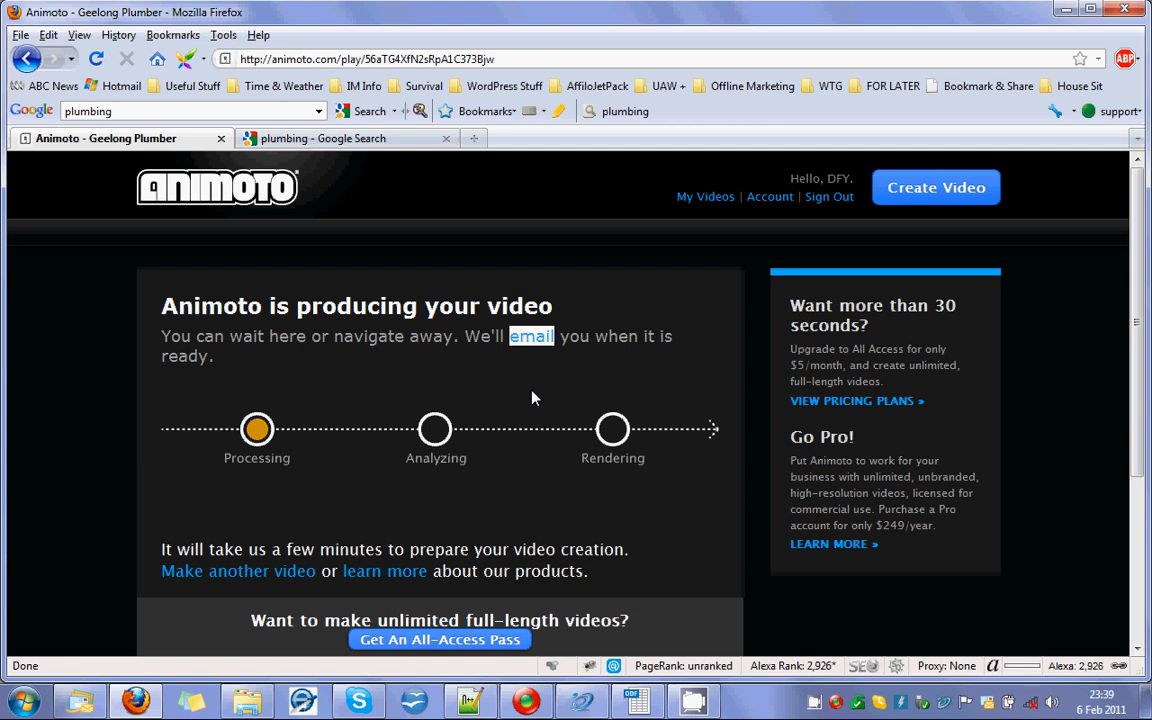
{"action": "scroll", "coordinate": [532, 398], "scroll_direction": "down", "scroll_amount": 1}
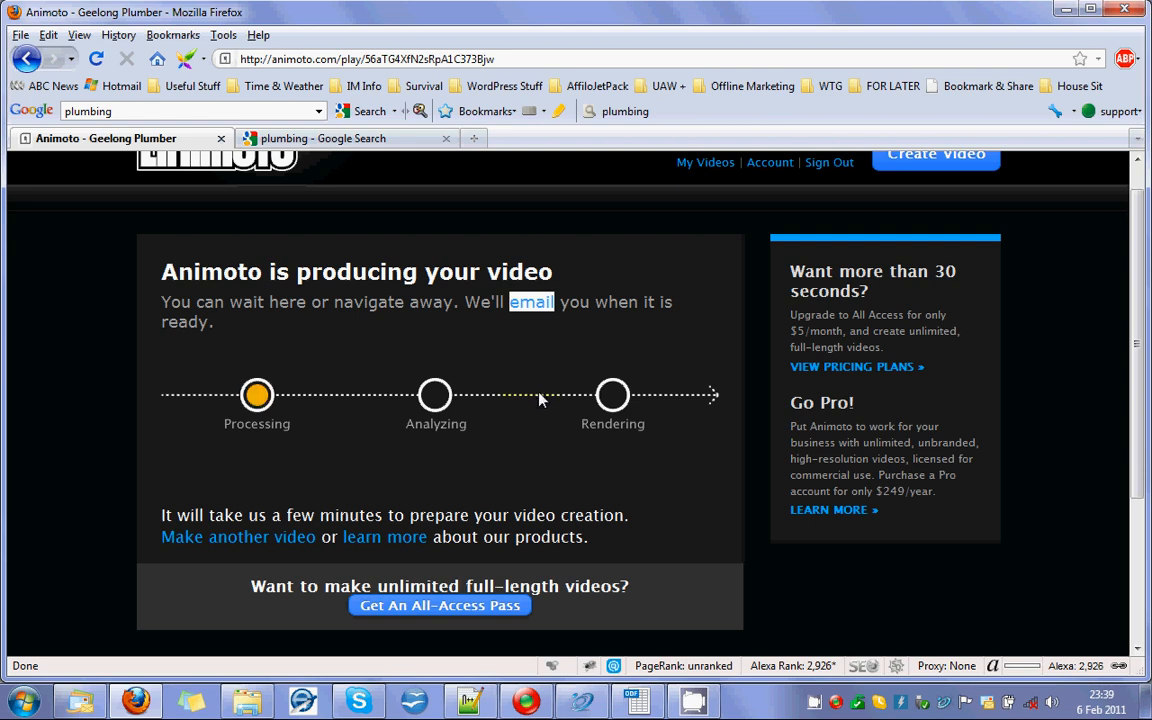
{"action": "scroll", "coordinate": [543, 400], "scroll_direction": "up", "scroll_amount": 1}
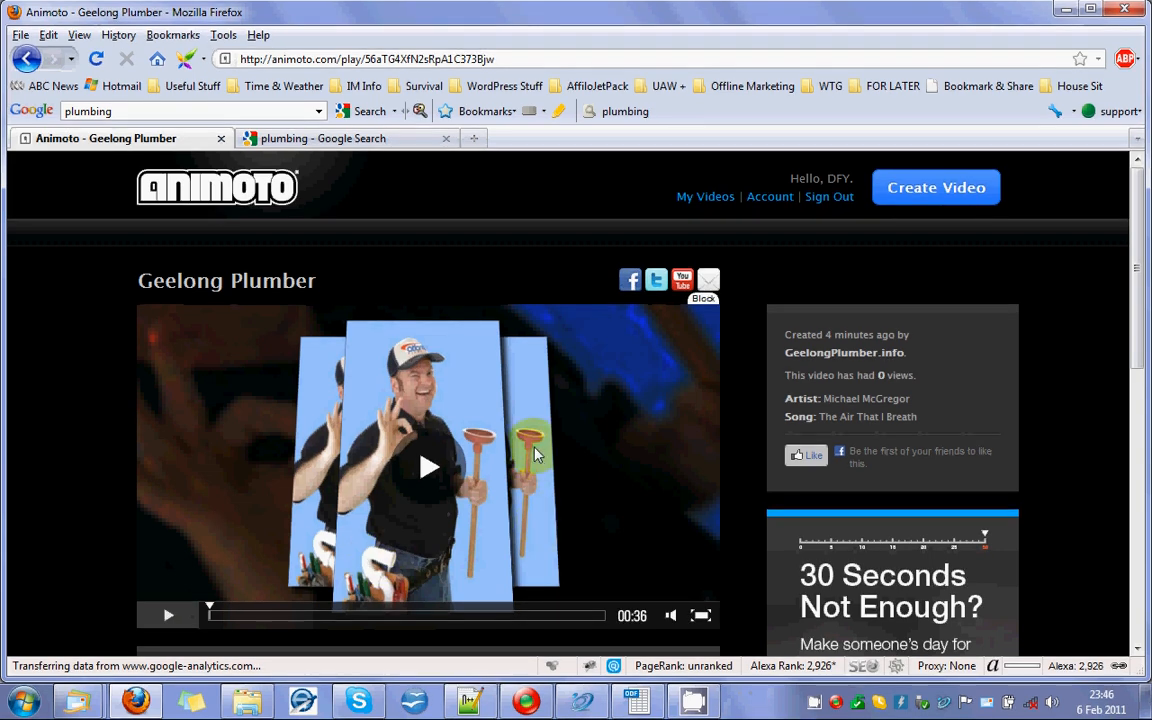
Play the first few seconds of the finished Geelong Plumber video and pause it.
{"action": "left_click_drag", "start_coordinate": [1132, 242], "coordinate": [1137, 292]}
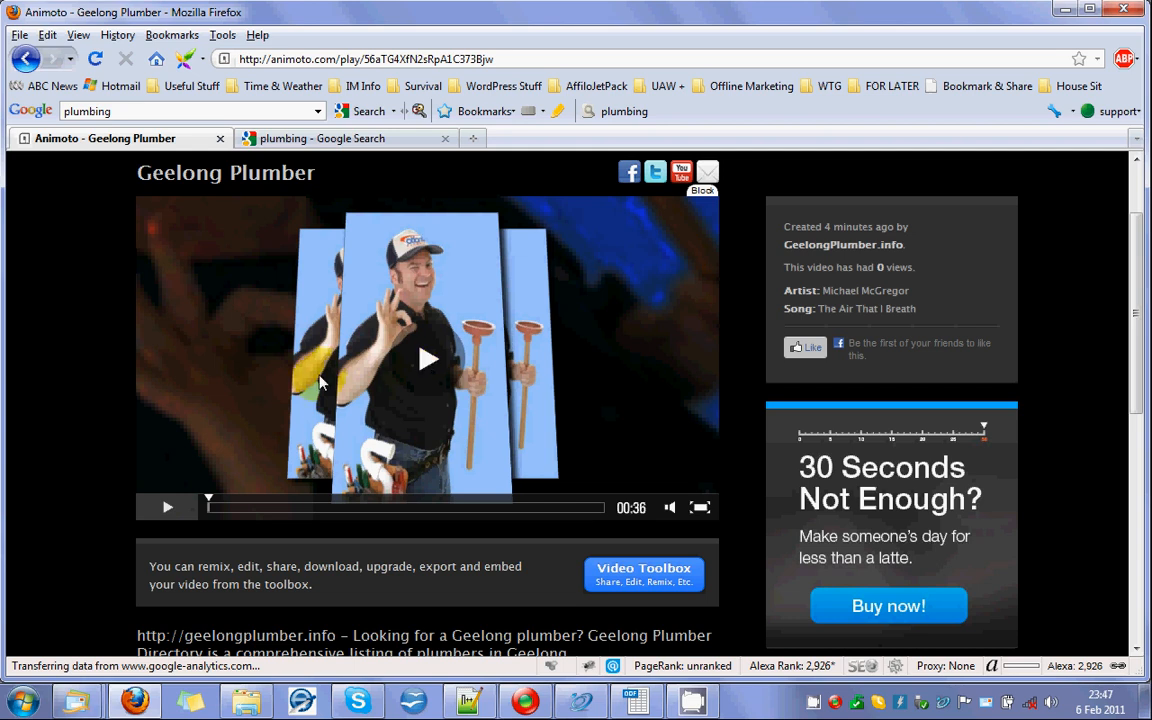
{"action": "left_click", "coordinate": [424, 362]}
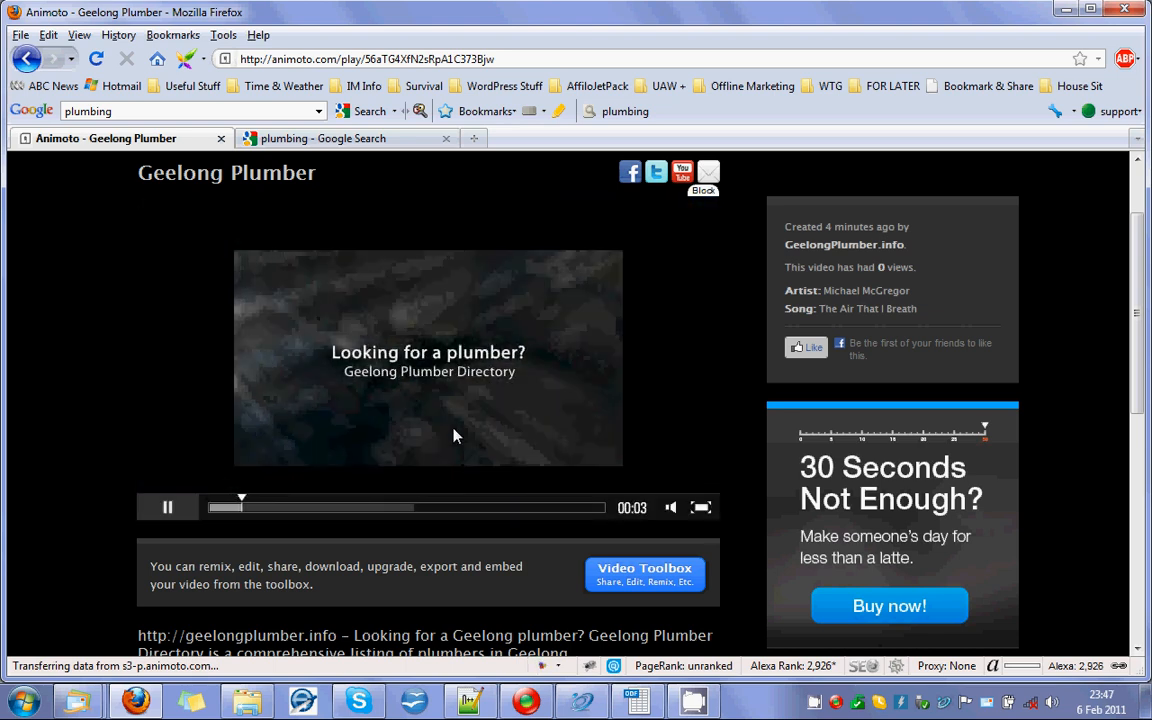
{"action": "left_click", "coordinate": [167, 512]}
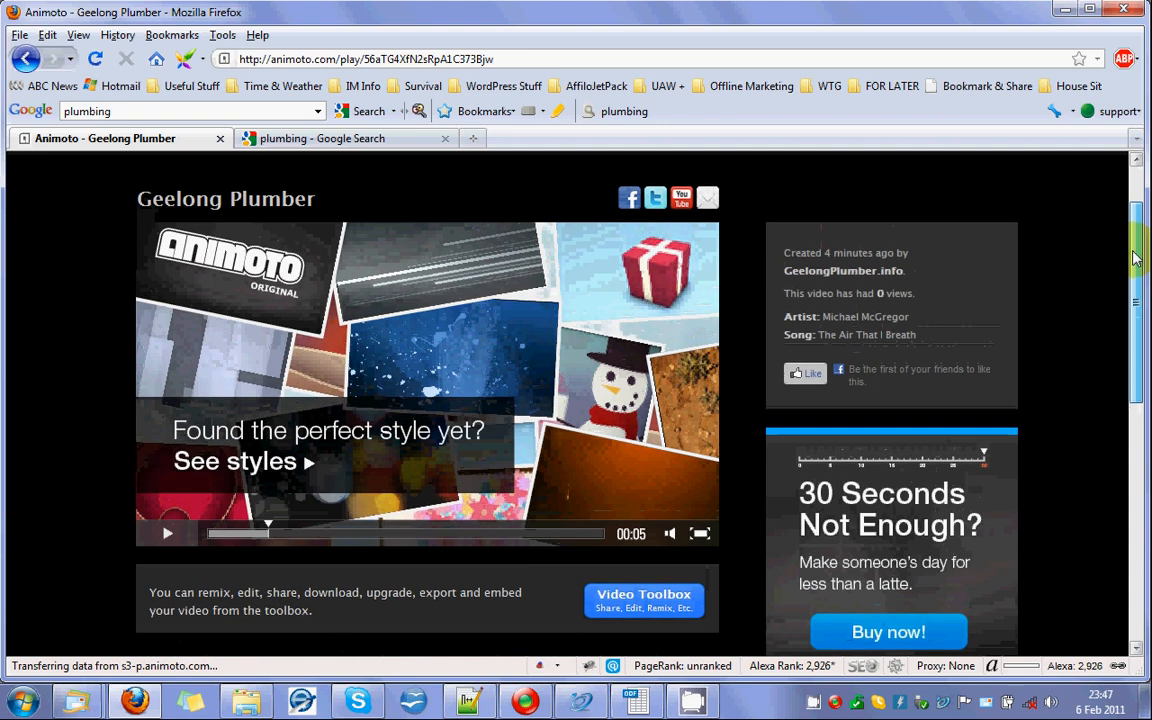
Open the Geelong Plumber project for editing from the Video Toolbox and dismiss the 30-second limit box to use the full workspace.
{"action": "left_click_drag", "start_coordinate": [1136, 266], "coordinate": [1148, 308]}
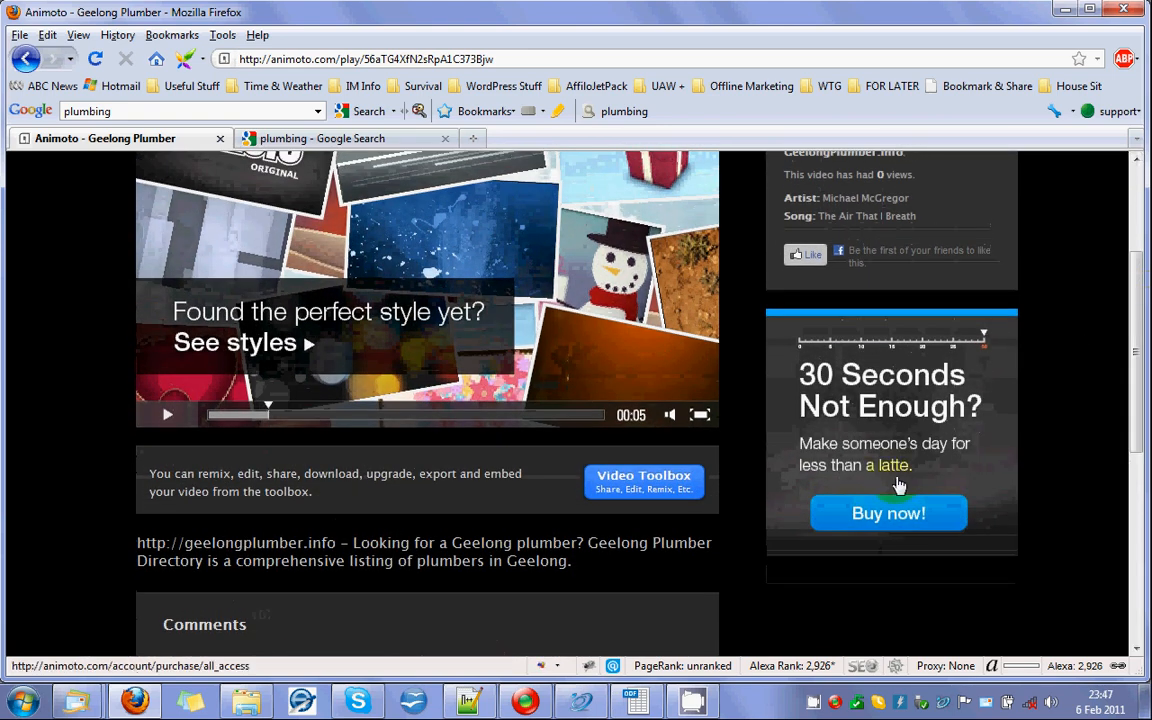
{"action": "left_click", "coordinate": [638, 487]}
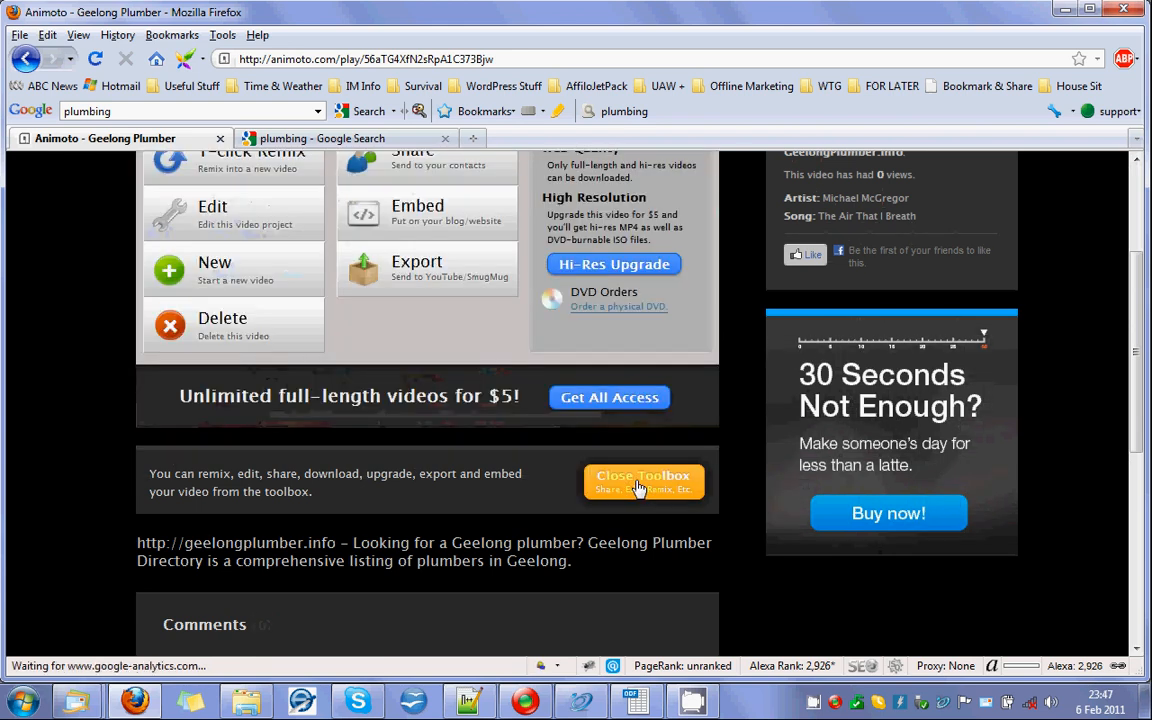
{"action": "scroll", "coordinate": [483, 427], "scroll_direction": "up", "scroll_amount": 1}
{"action": "scroll", "coordinate": [483, 427], "scroll_direction": "up", "scroll_amount": 1}
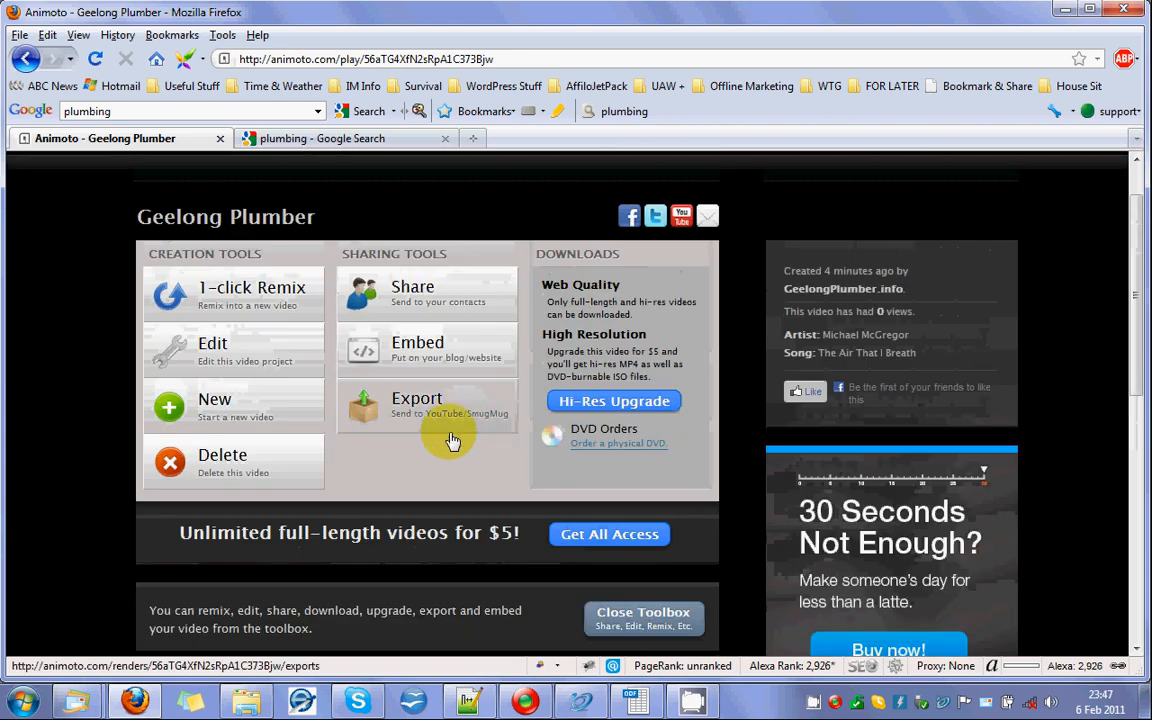
{"action": "left_click", "coordinate": [216, 346]}
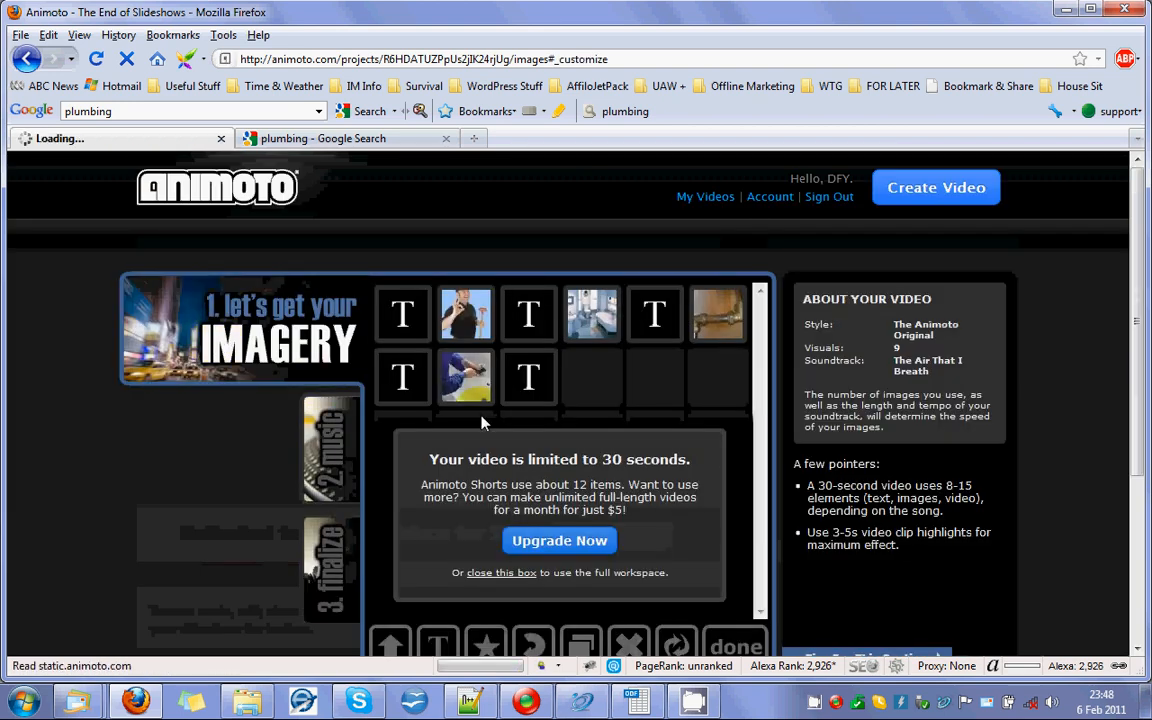
{"action": "left_click_drag", "start_coordinate": [1139, 302], "coordinate": [1138, 327]}
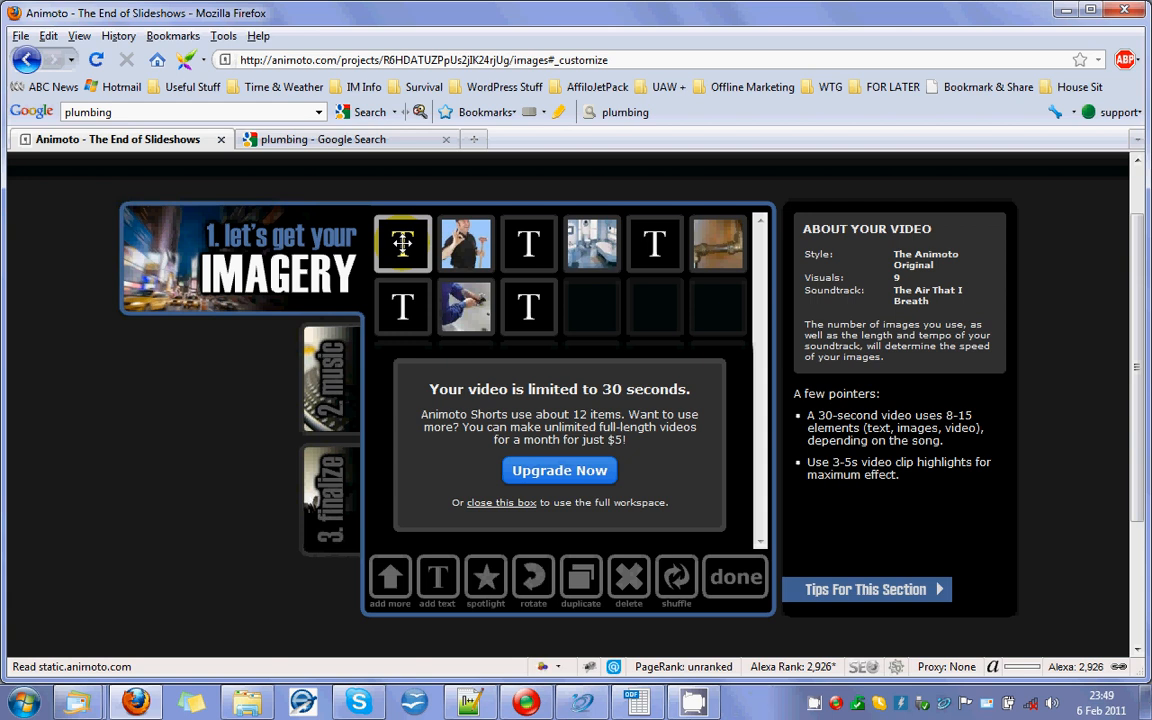
{"action": "left_click", "coordinate": [515, 503]}
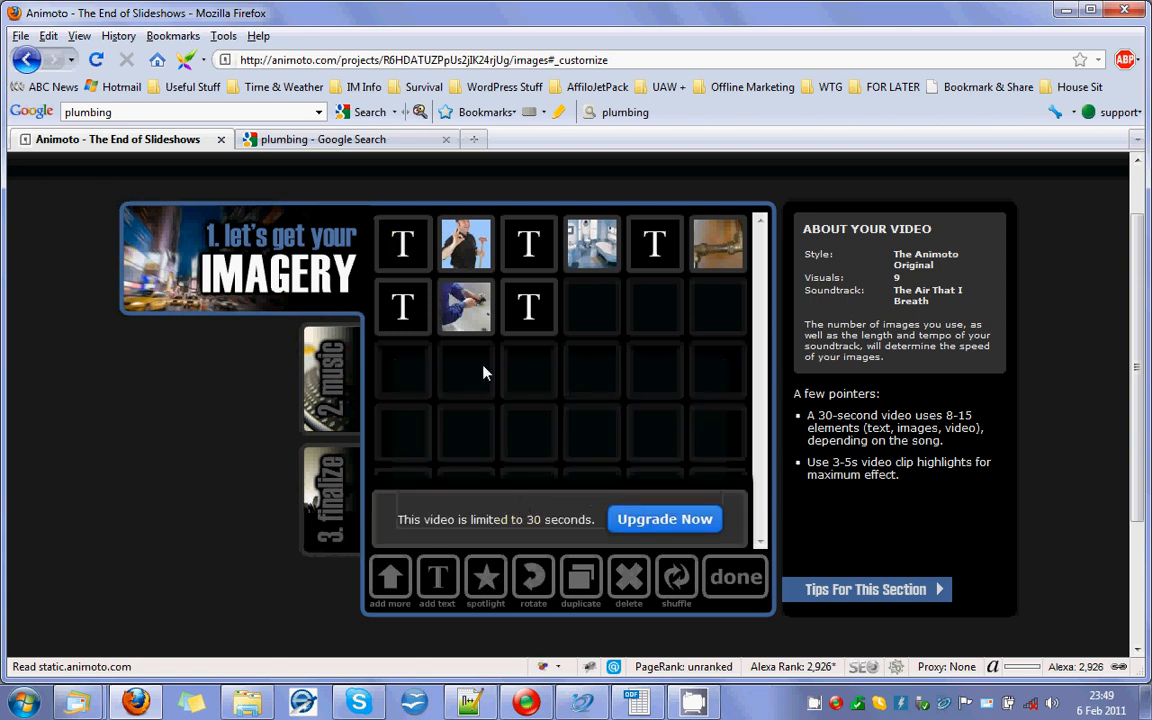
Delete the picture of the plumber holding a plunger from the project's imagery.
{"action": "left_click", "coordinate": [462, 238]}
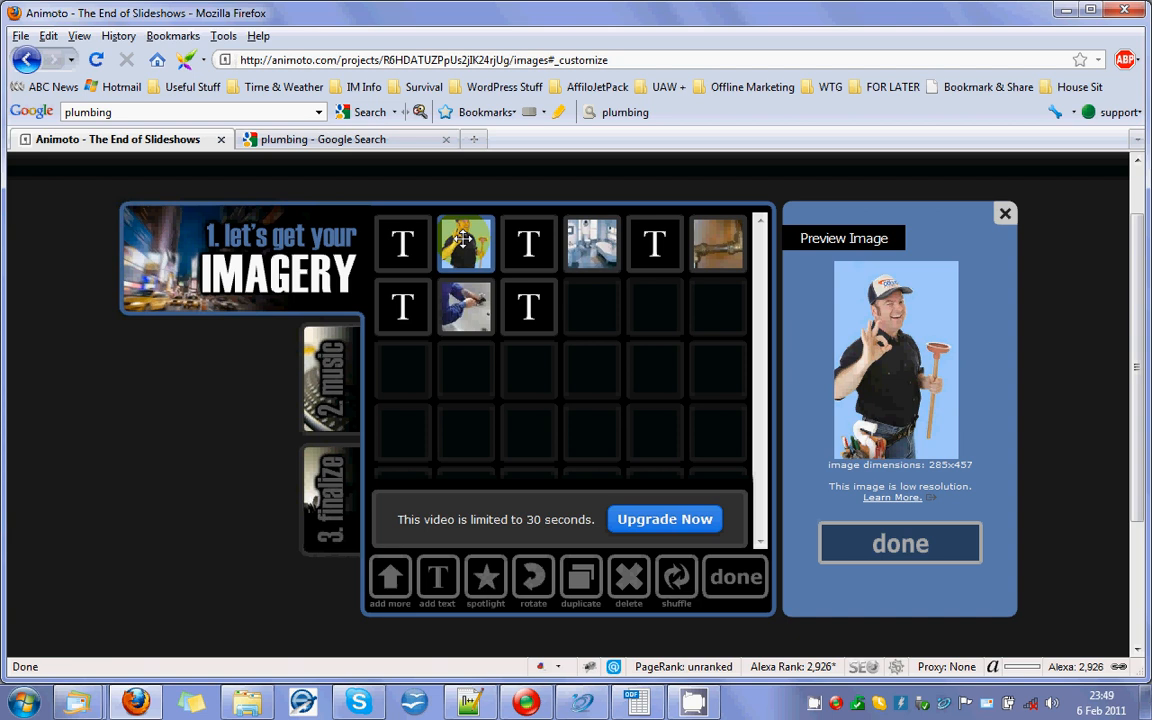
{"action": "left_click", "coordinate": [633, 578]}
{"action": "left_click", "coordinate": [535, 369]}
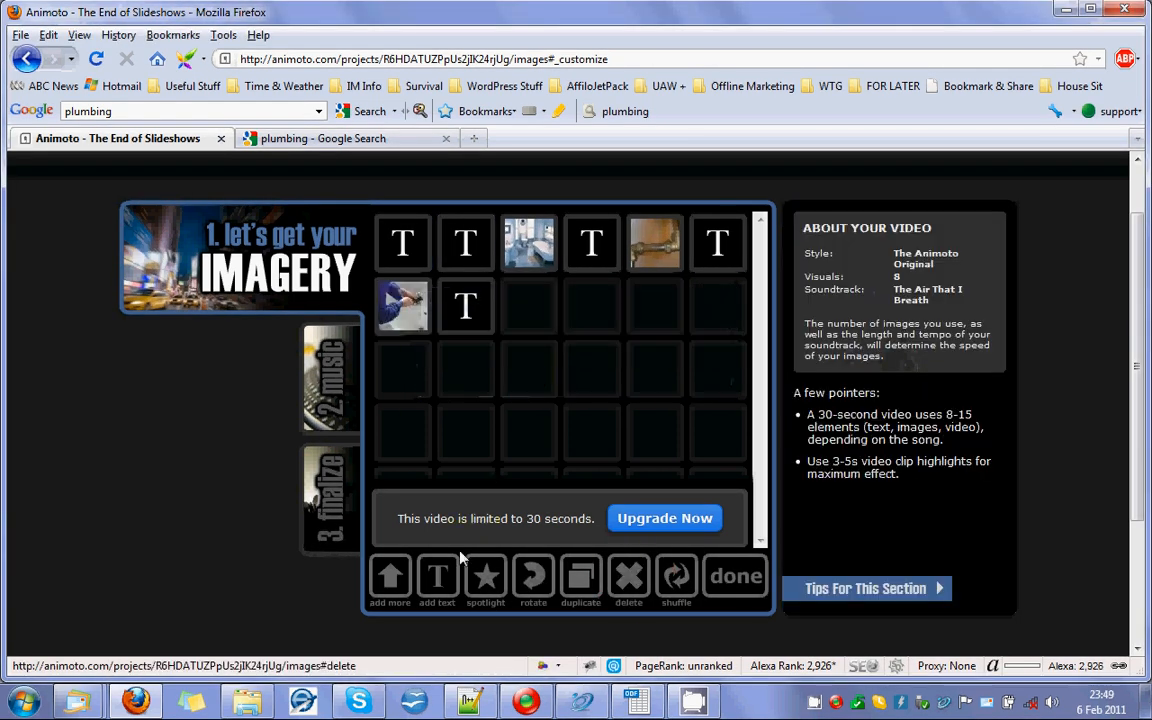
Upload plumber.jpg from the plumber pics folder on the computer to the project's imagery.
{"action": "left_click", "coordinate": [389, 578]}
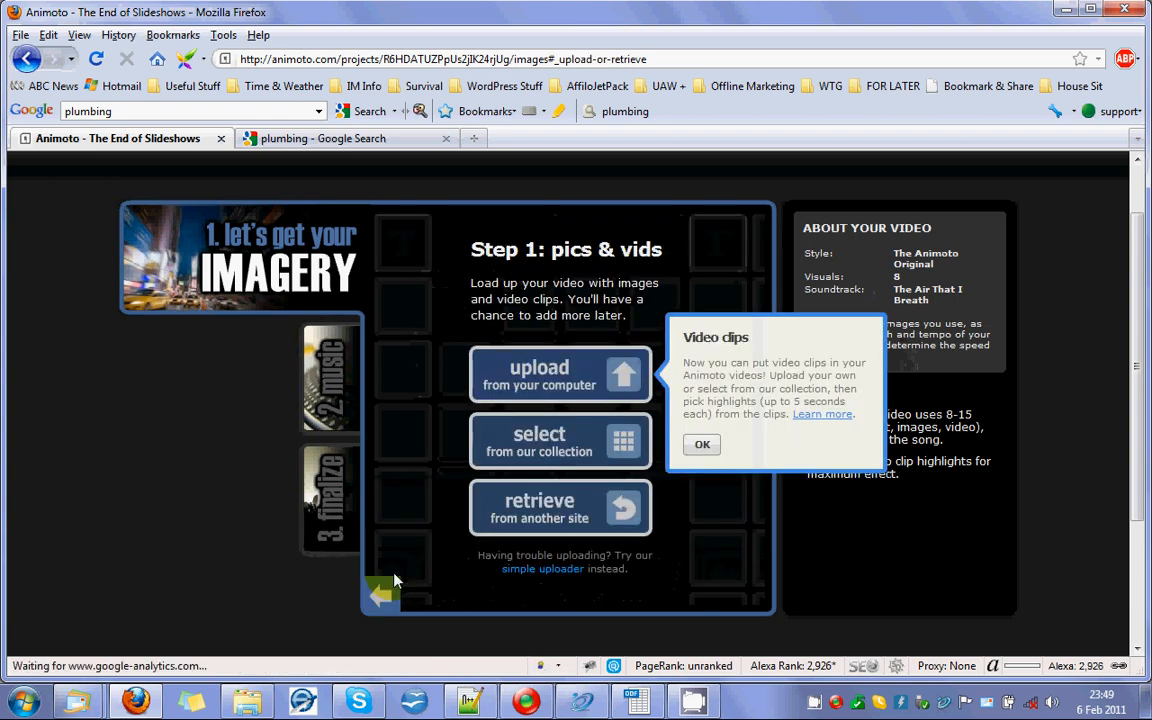
{"action": "left_click", "coordinate": [521, 387]}
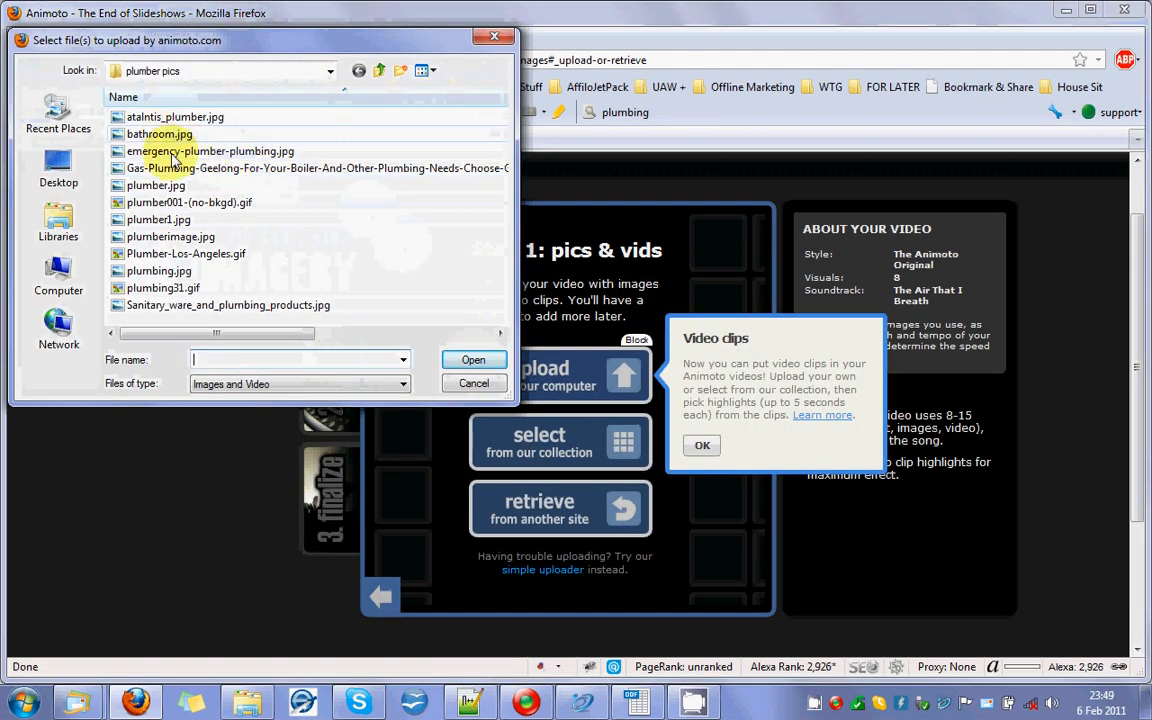
{"action": "left_click", "coordinate": [140, 185]}
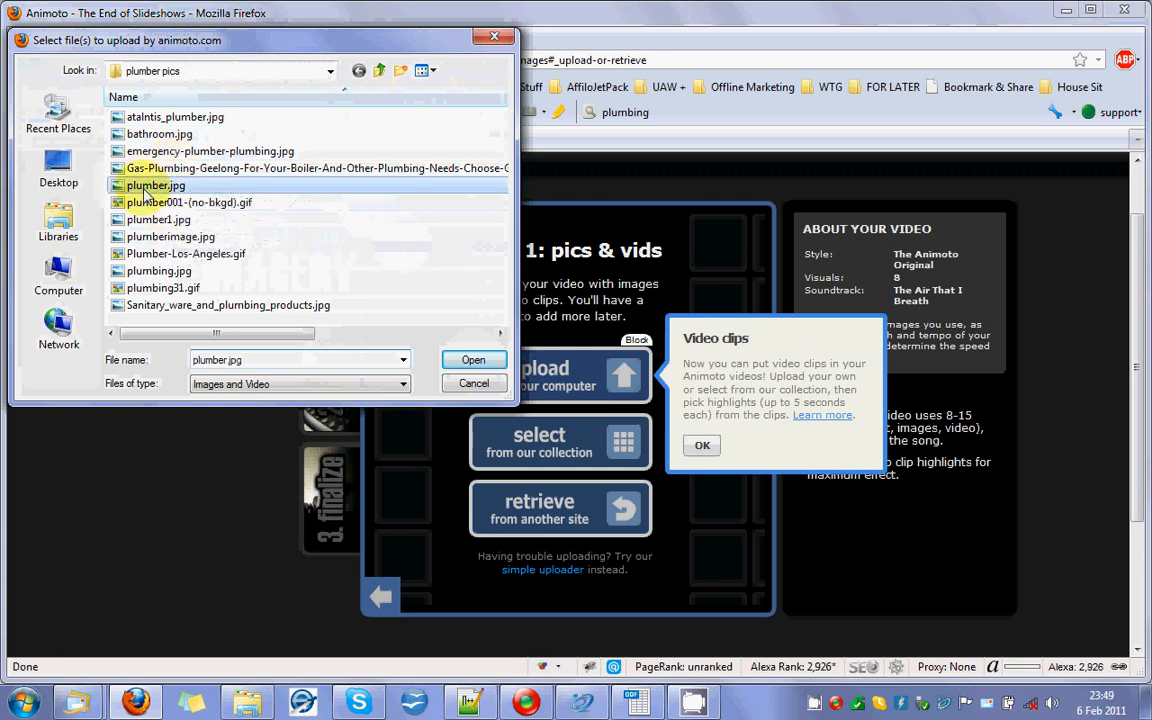
{"action": "left_click", "coordinate": [468, 360]}
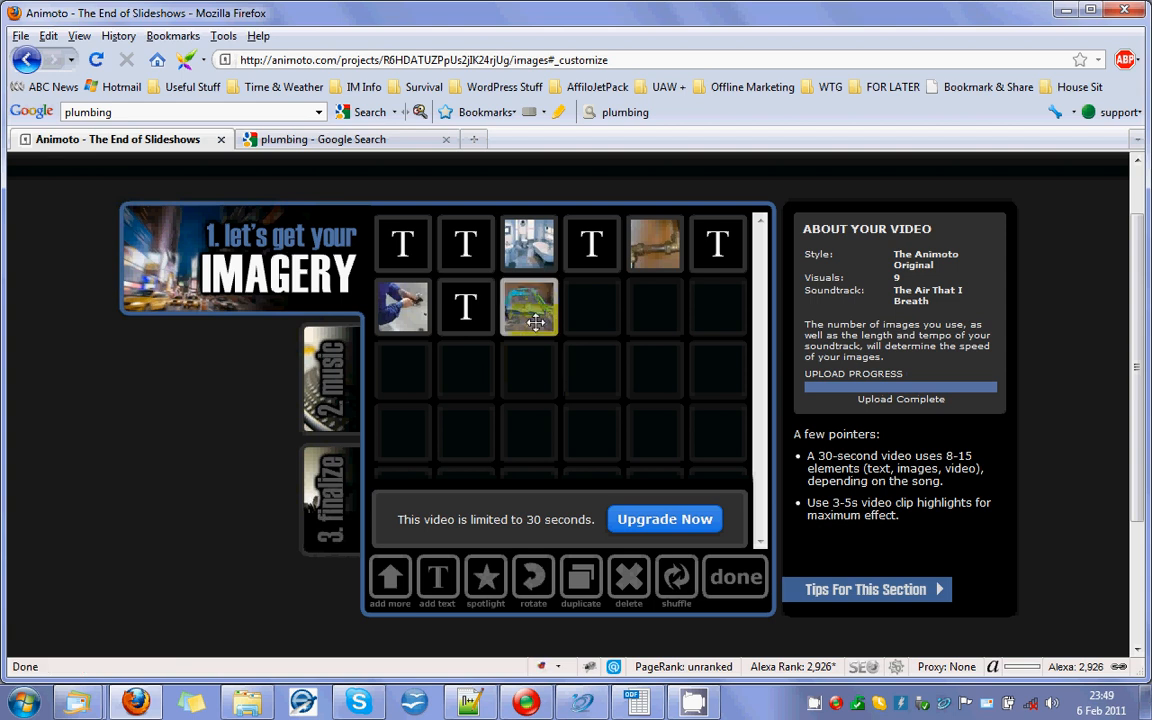
Move the bathroom picture to second place and the newly uploaded picture to fourth, and open the text tile between them.
{"action": "left_click_drag", "start_coordinate": [529, 245], "coordinate": [466, 244]}
{"action": "left_click_drag", "start_coordinate": [529, 300], "coordinate": [599, 248]}
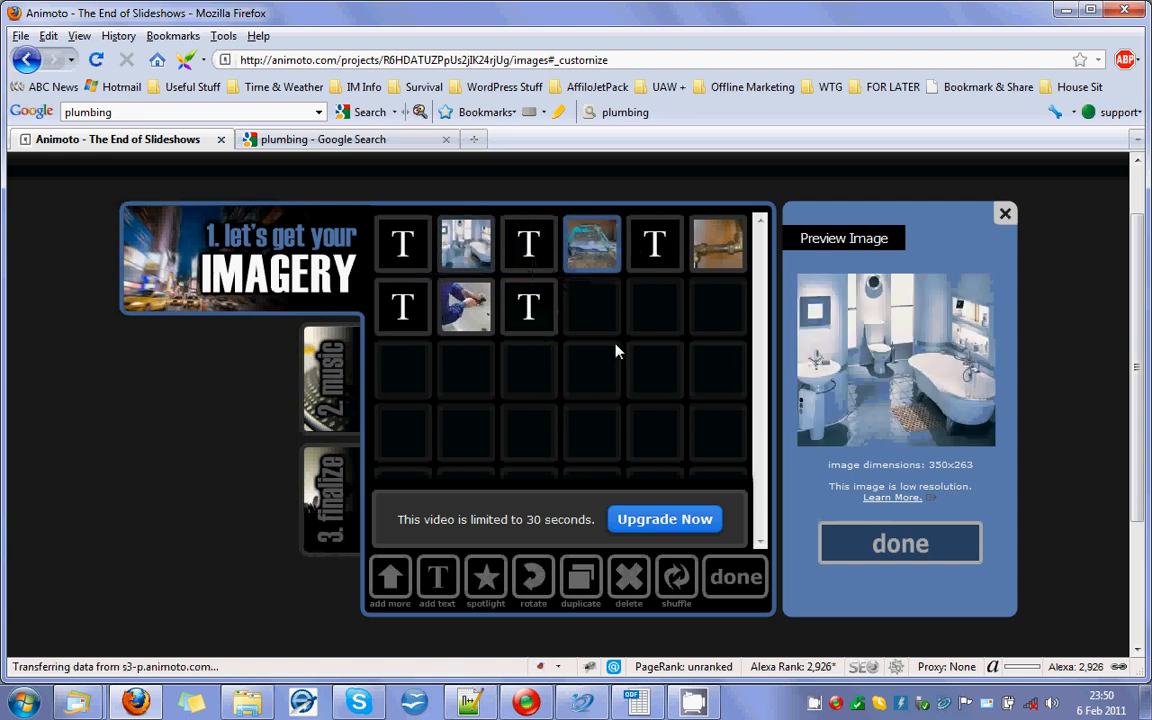
{"action": "mouse_move", "coordinate": [529, 252]}
{"action": "left_mouse_down"}
{"action": "mouse_move", "coordinate": [679, 244]}
{"action": "mouse_move", "coordinate": [500, 246]}
{"action": "mouse_move", "coordinate": [540, 245]}
{"action": "left_mouse_up"}
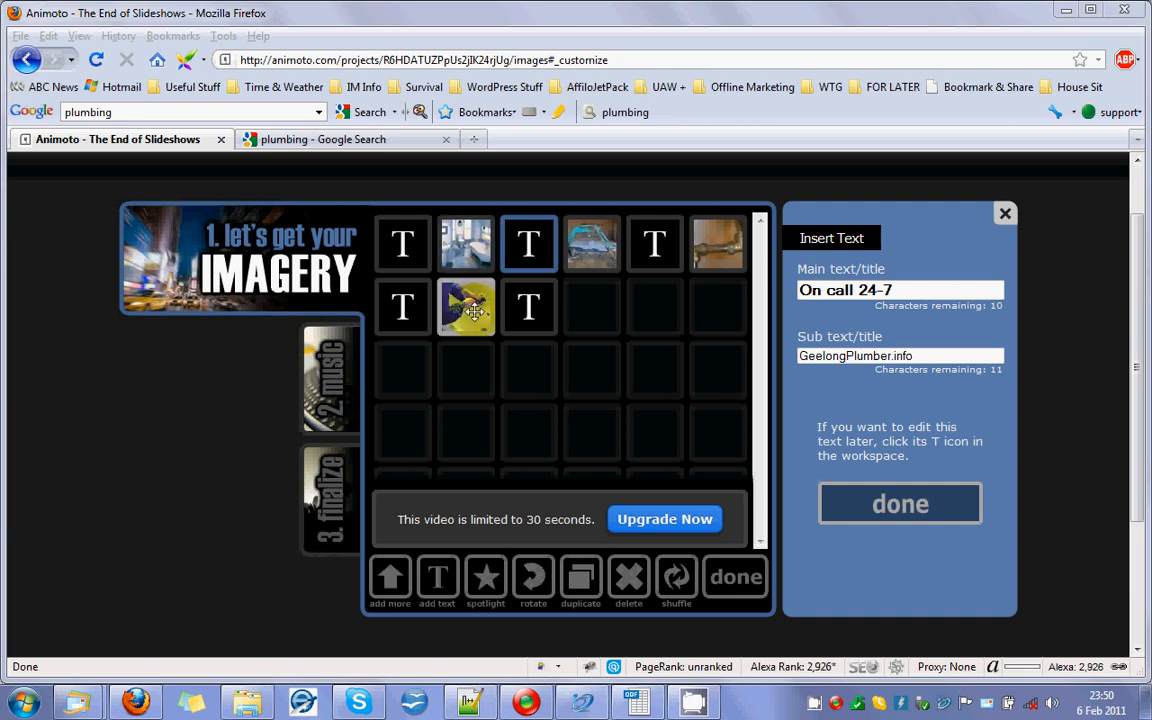
Replace the soundtrack with Alive With You from the collection's Romantic genre after previewing the track.
{"action": "left_click", "coordinate": [335, 383]}
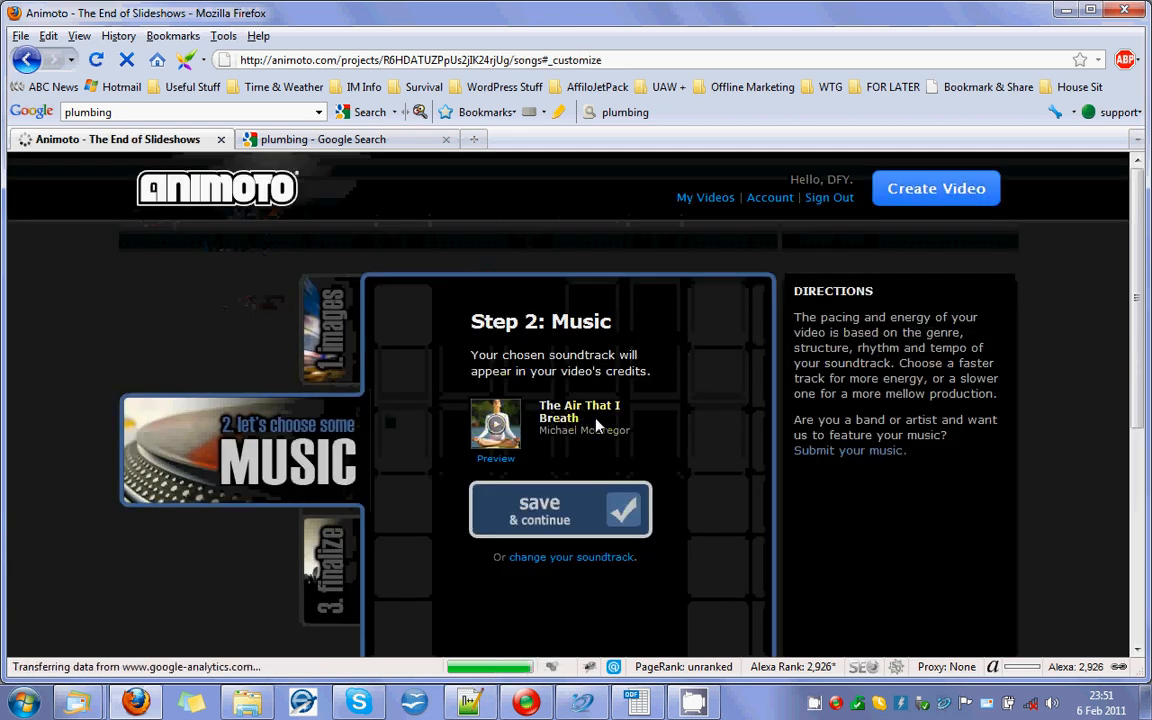
{"action": "left_click", "coordinate": [572, 558]}
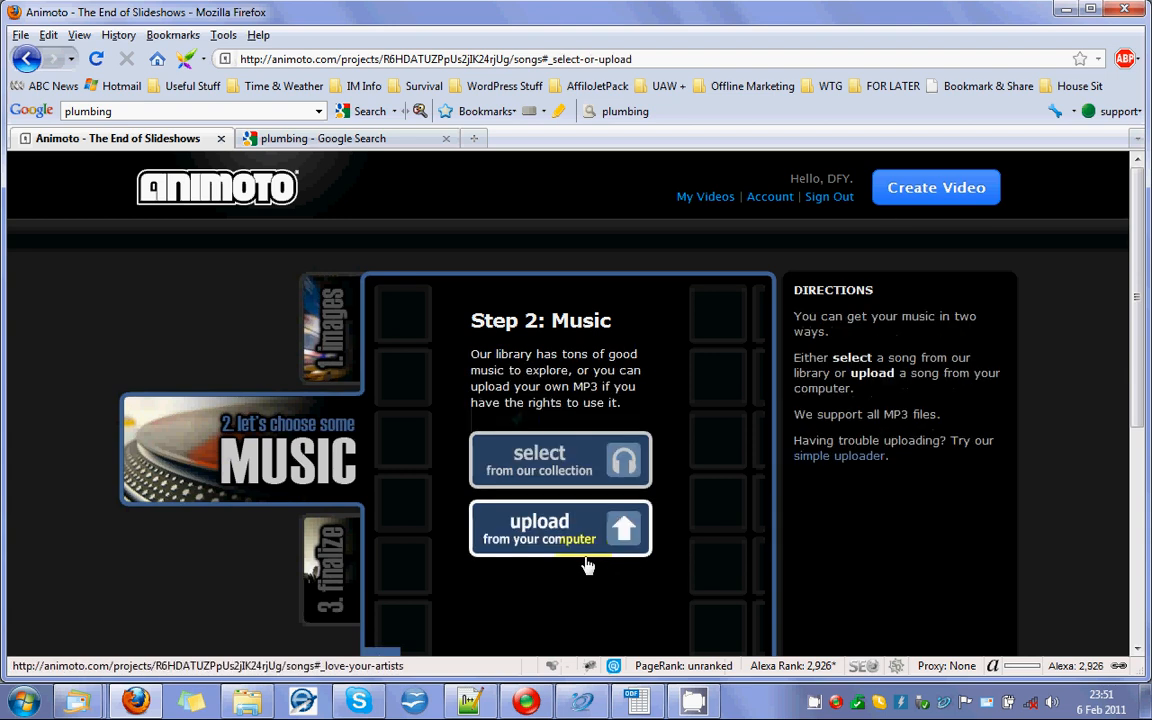
{"action": "left_click", "coordinate": [546, 462]}
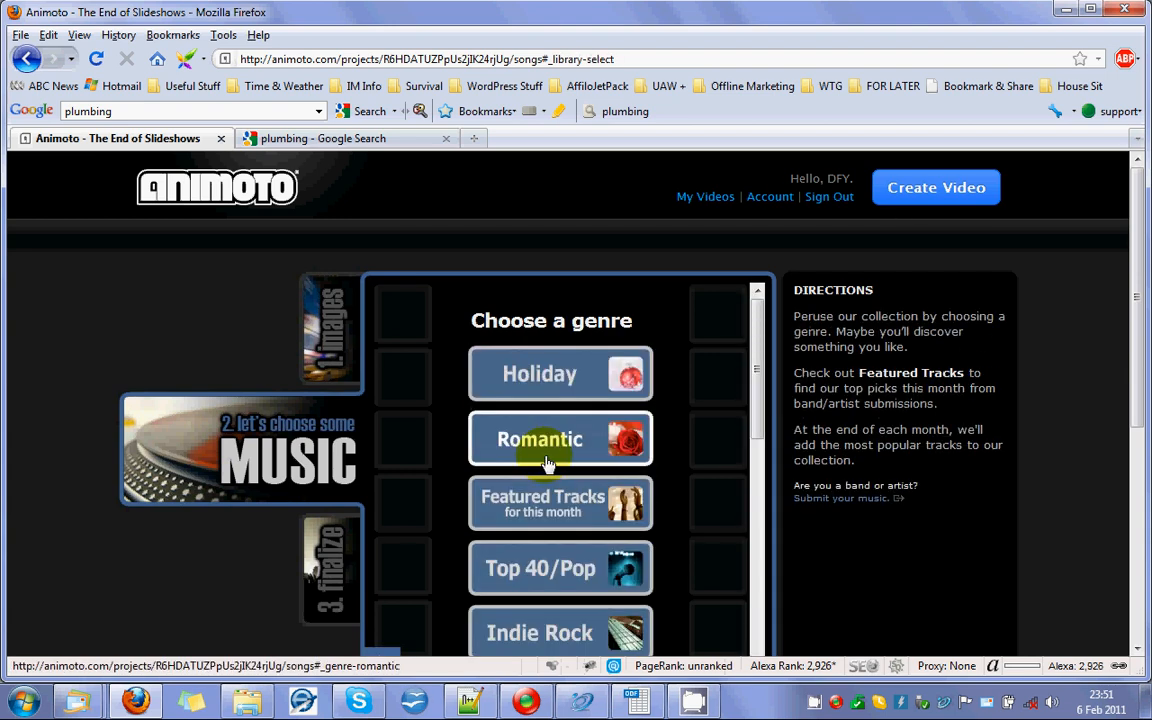
{"action": "left_click", "coordinate": [548, 438]}
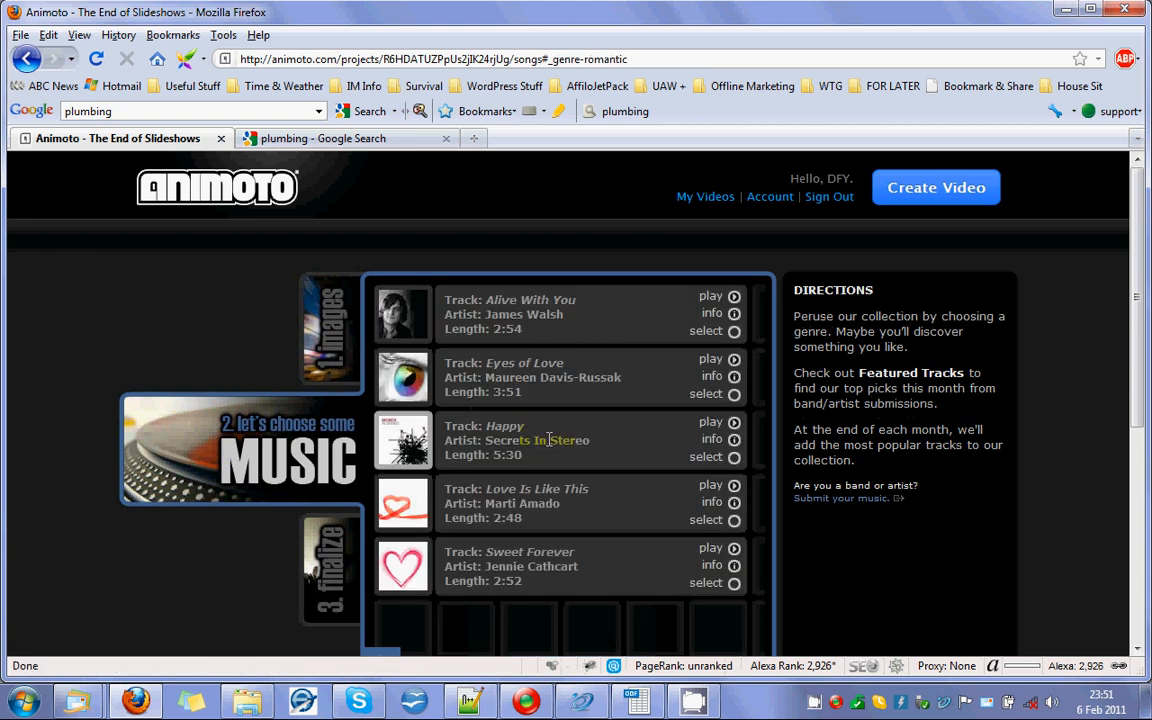
{"action": "left_click", "coordinate": [734, 298]}
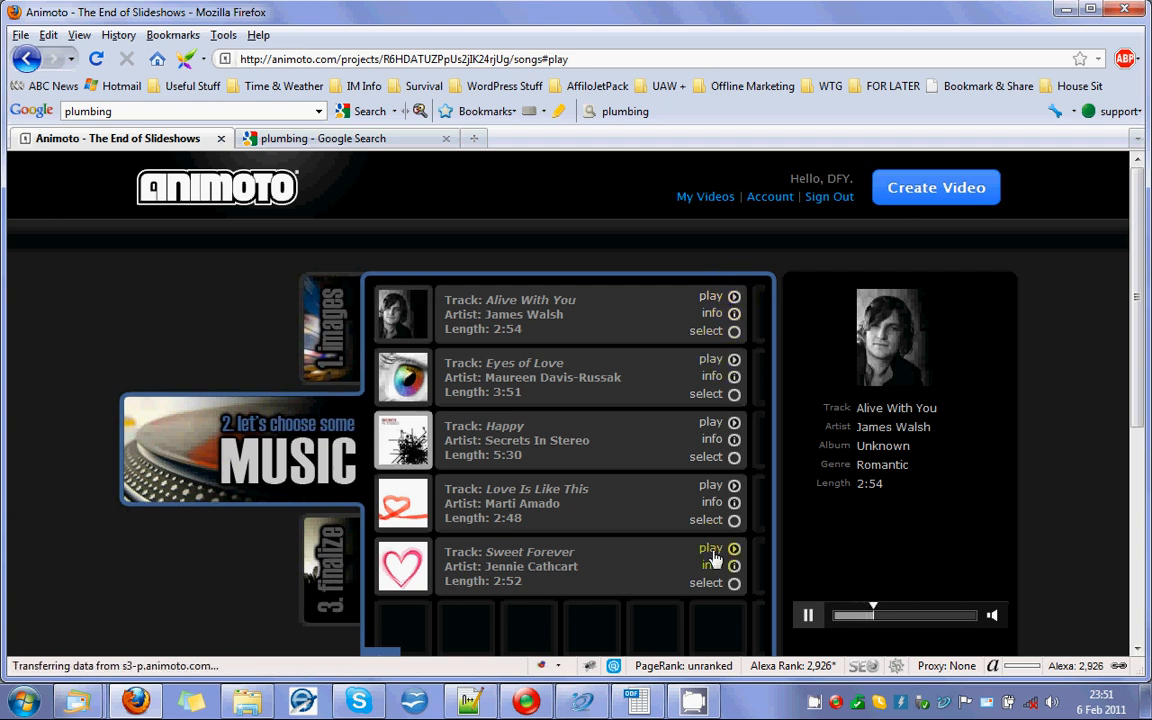
{"action": "left_click", "coordinate": [735, 331]}
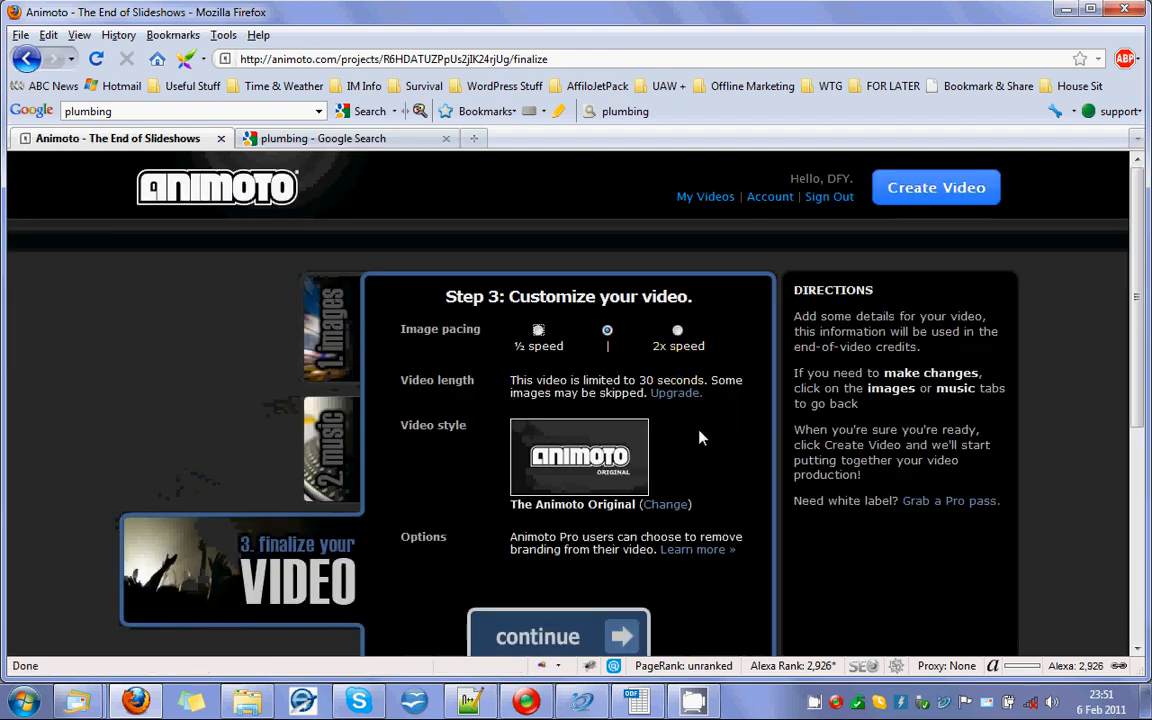
Change the video style to Air, keeping the normal image pacing, and continue to the video's title and description details.
{"action": "scroll", "coordinate": [700, 437], "scroll_direction": "down", "scroll_amount": 3}
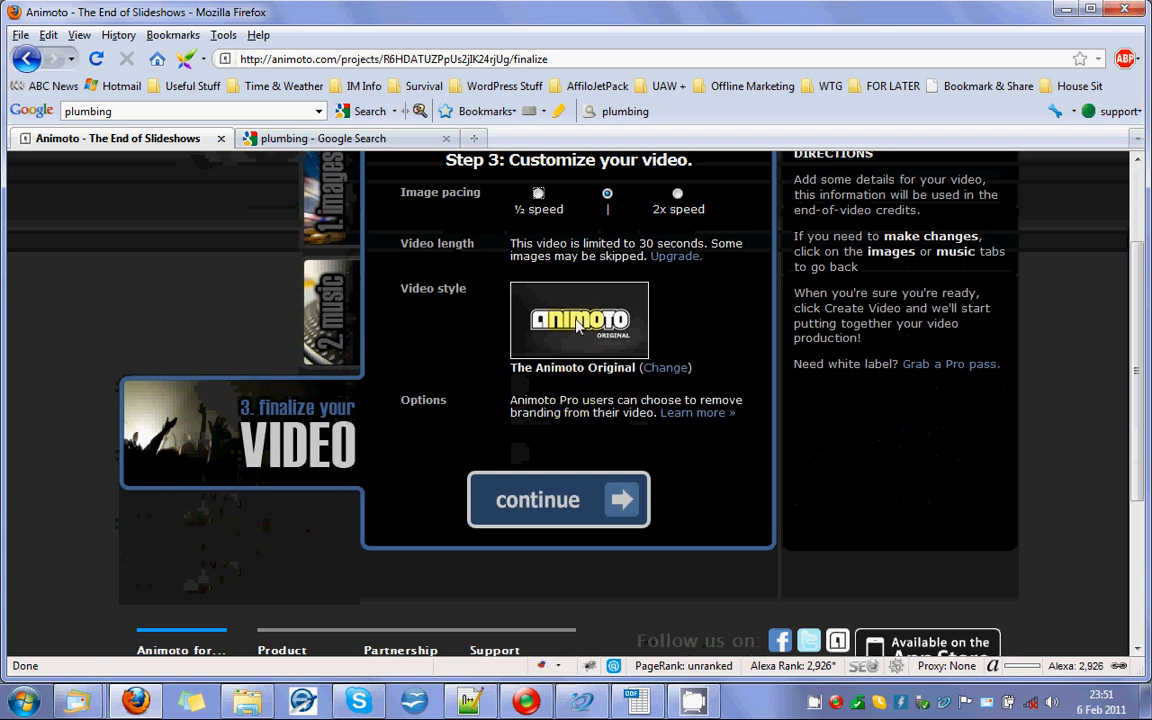
{"action": "scroll", "coordinate": [578, 325], "scroll_direction": "up", "scroll_amount": 1}
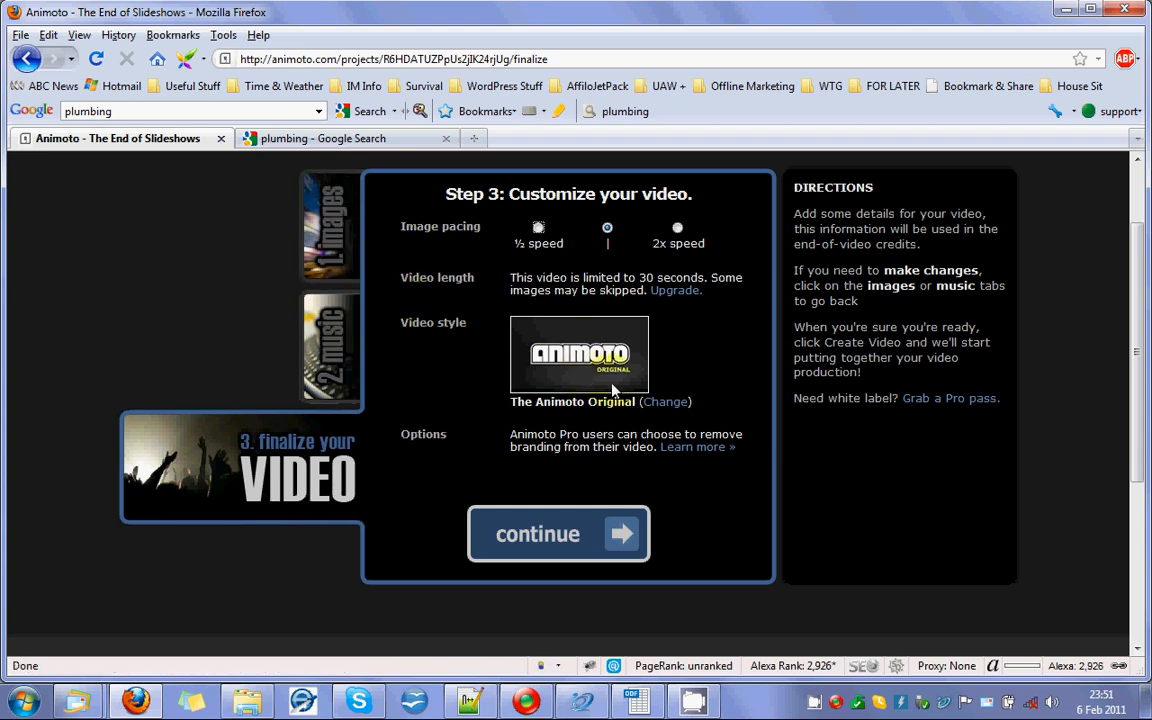
{"action": "left_click", "coordinate": [671, 407]}
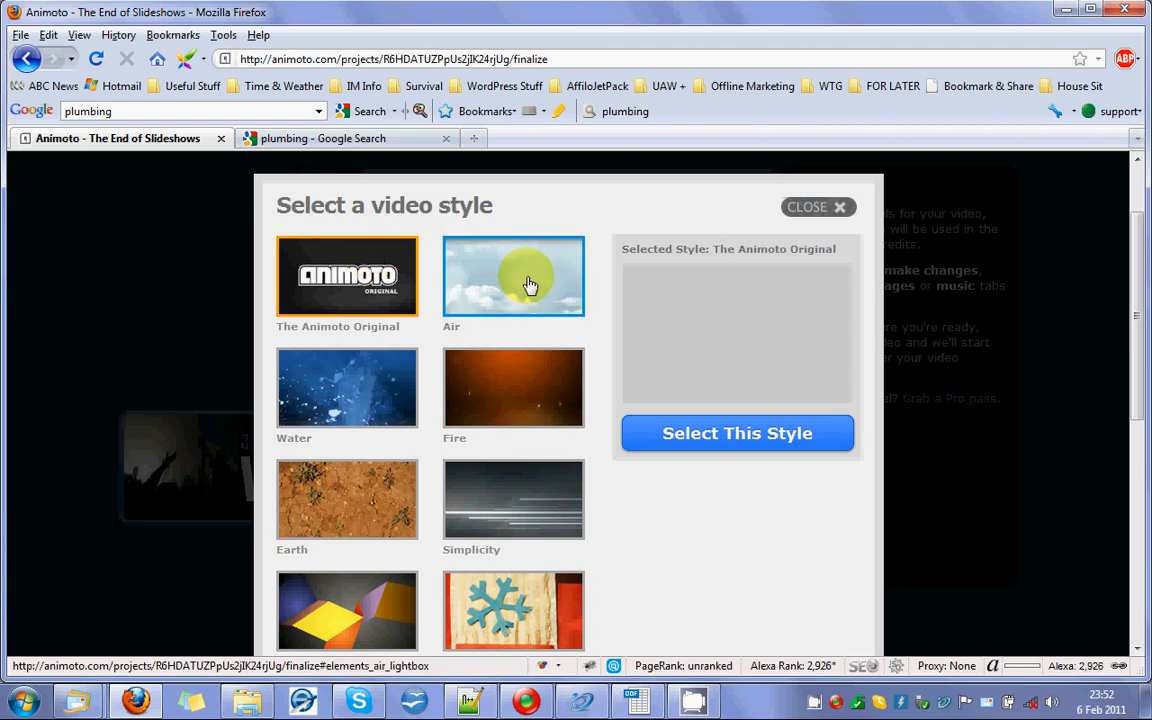
{"action": "left_click", "coordinate": [516, 293]}
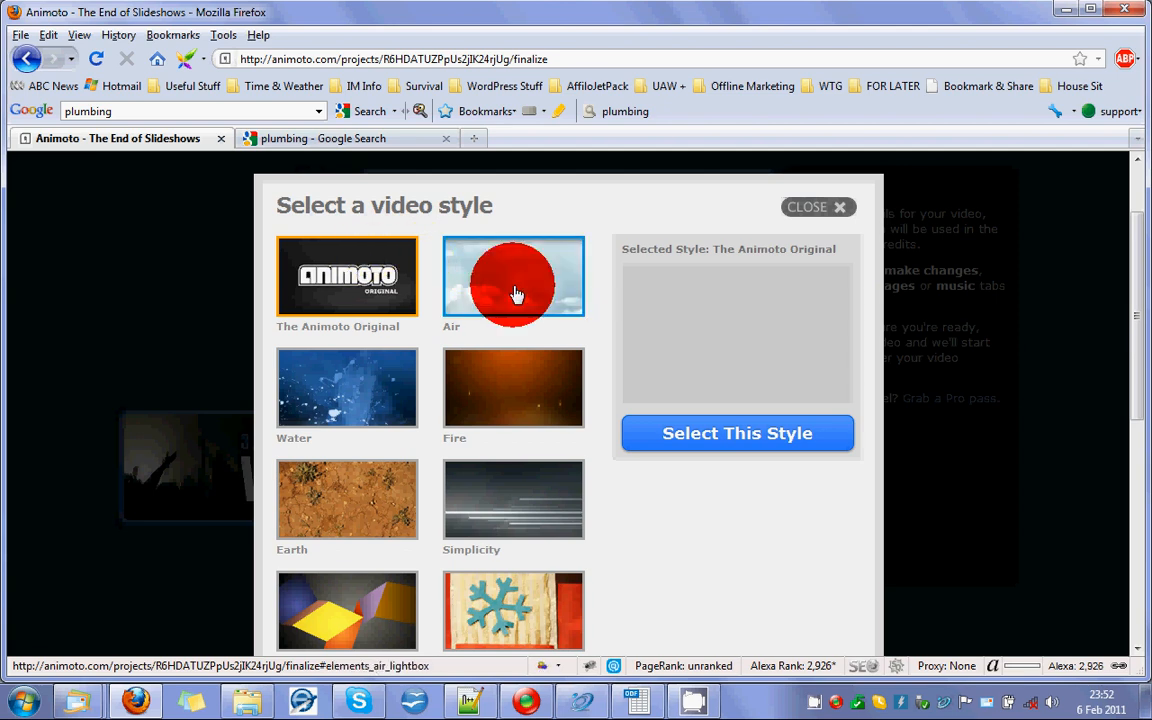
{"action": "left_click", "coordinate": [750, 432]}
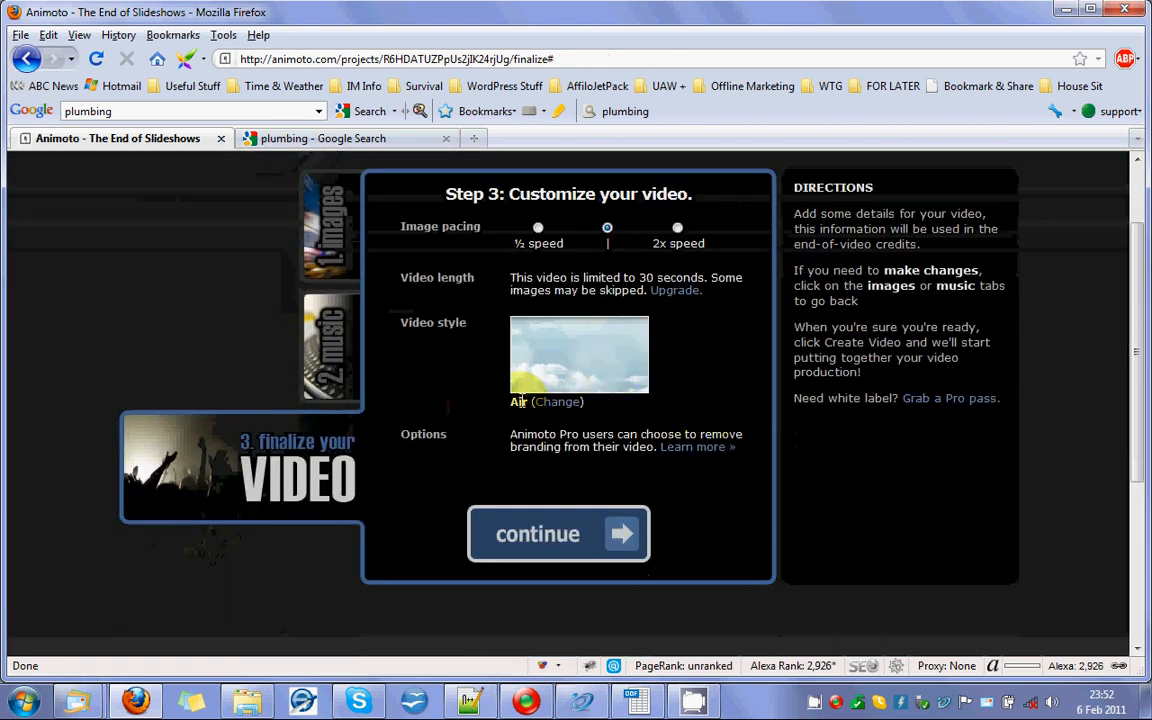
{"action": "scroll", "coordinate": [539, 412], "scroll_direction": "down", "scroll_amount": 1}
{"action": "left_click", "coordinate": [565, 503]}
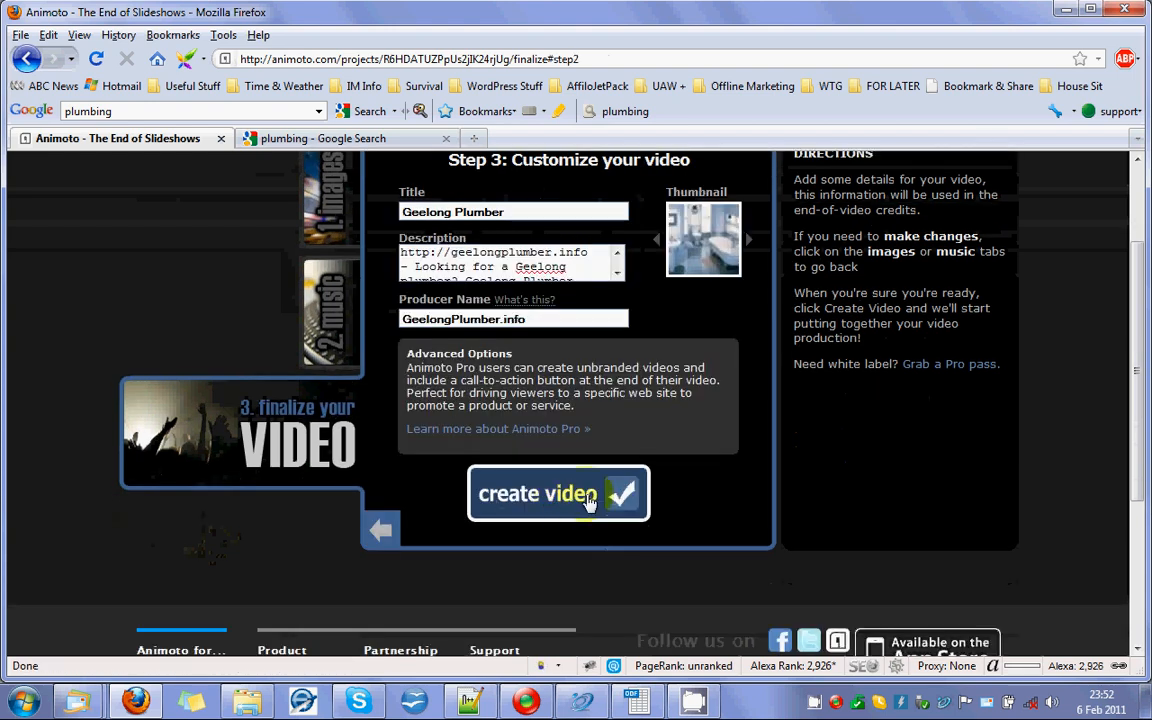
Replace the video title with Geelong Plumbing, copied from the video 2 row of the OpenOffice Calc video details spreadsheet.
{"action": "scroll", "coordinate": [681, 506], "scroll_direction": "up", "scroll_amount": 2}
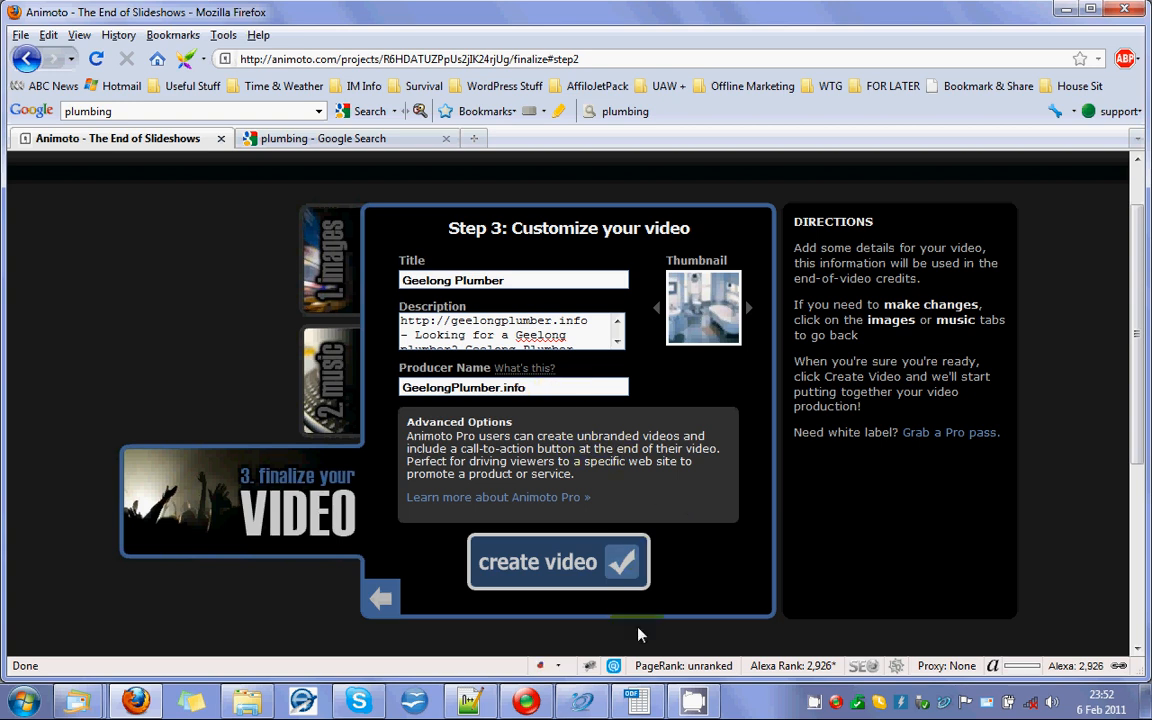
{"action": "left_click", "coordinate": [636, 702]}
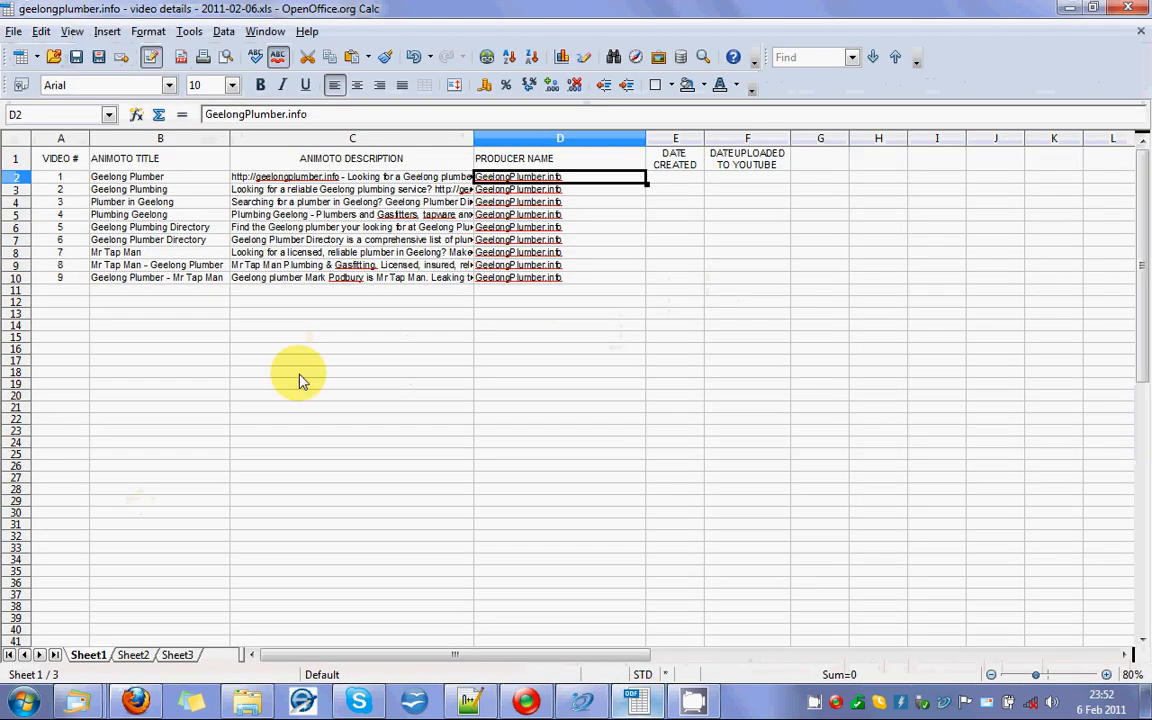
{"action": "left_click", "coordinate": [142, 190]}
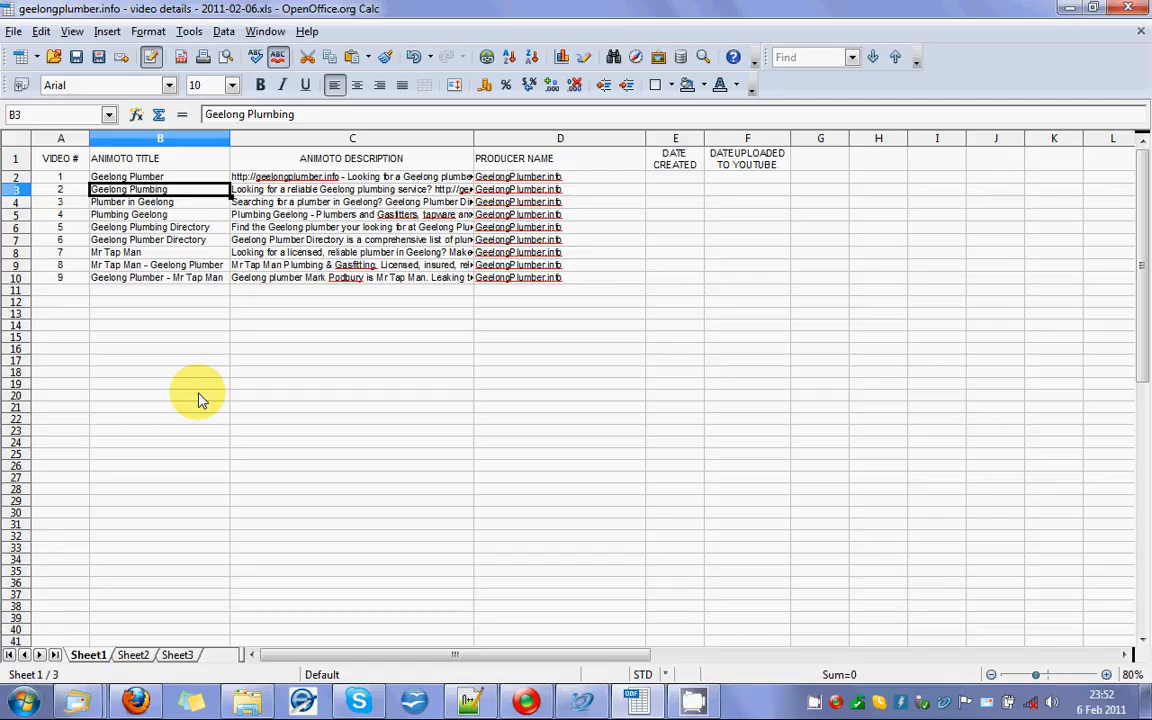
{"action": "key", "text": "alt+Tab"}
{"action": "left_click", "coordinate": [559, 280]}
{"action": "key", "text": "ctrl+a"}
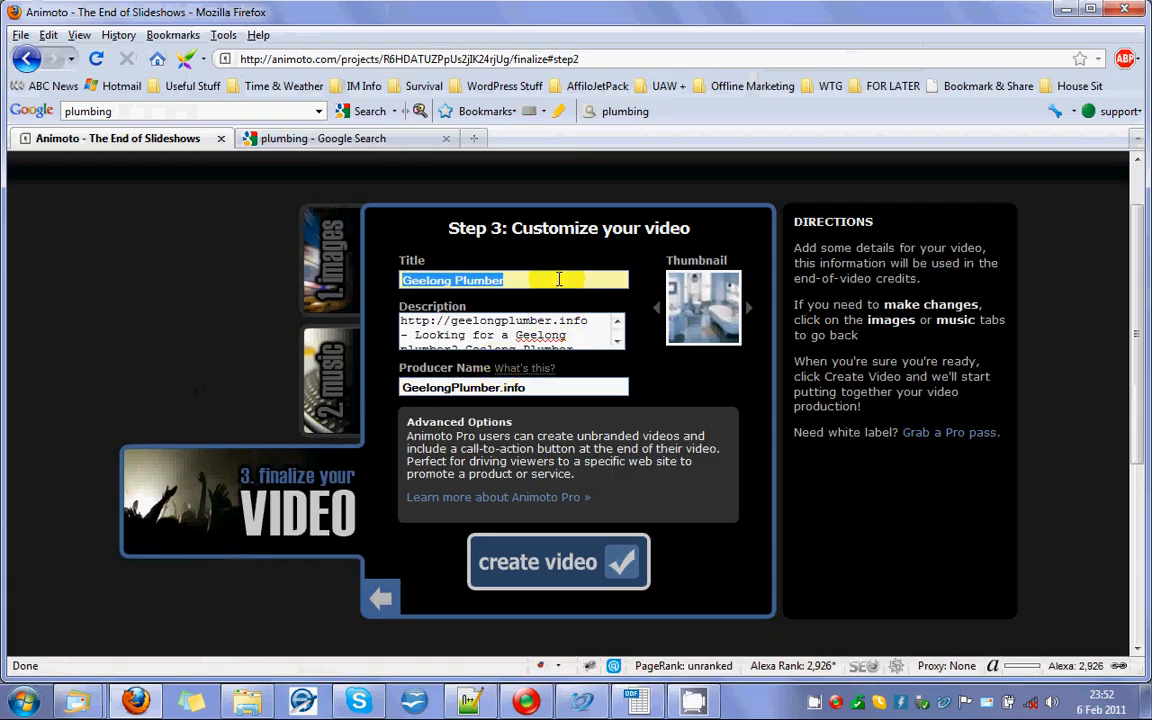
{"action": "type", "text": "Geelong Plumbing"}
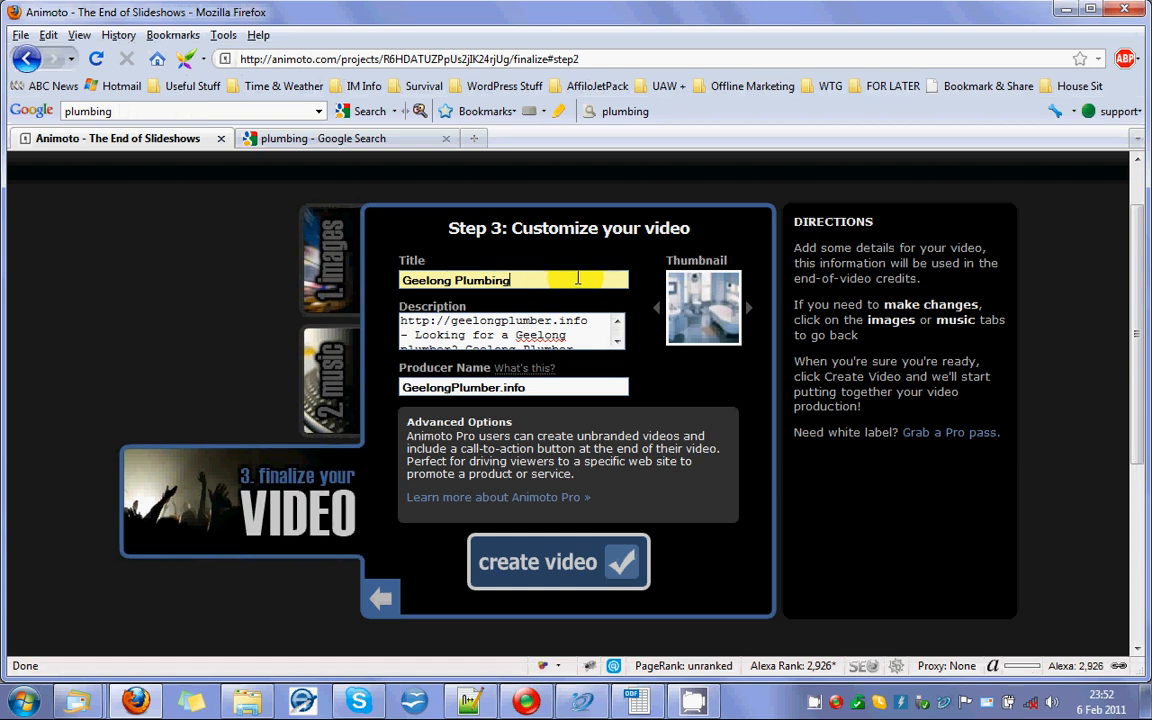
Replace the description with the video 2 description from cell C3 of the OpenOffice Calc spreadsheet, removing the trailing line break.
{"action": "left_click", "coordinate": [549, 322]}
{"action": "key", "text": "ctrl+a"}
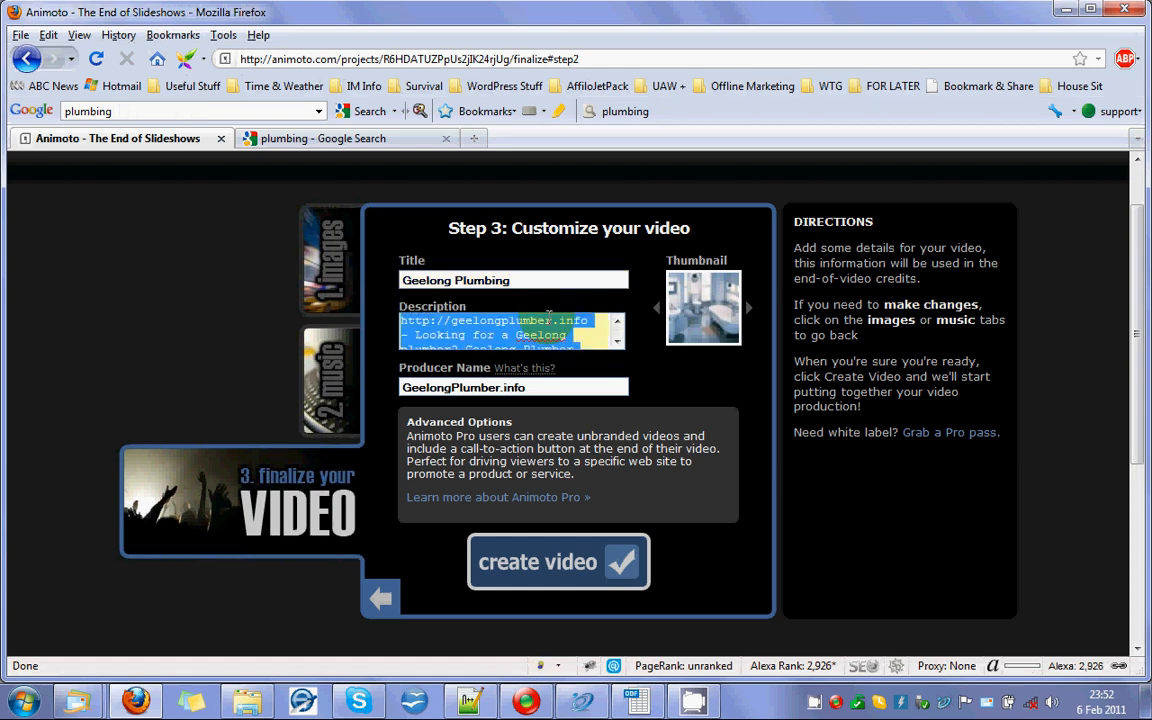
{"action": "key", "text": "BackSpace"}
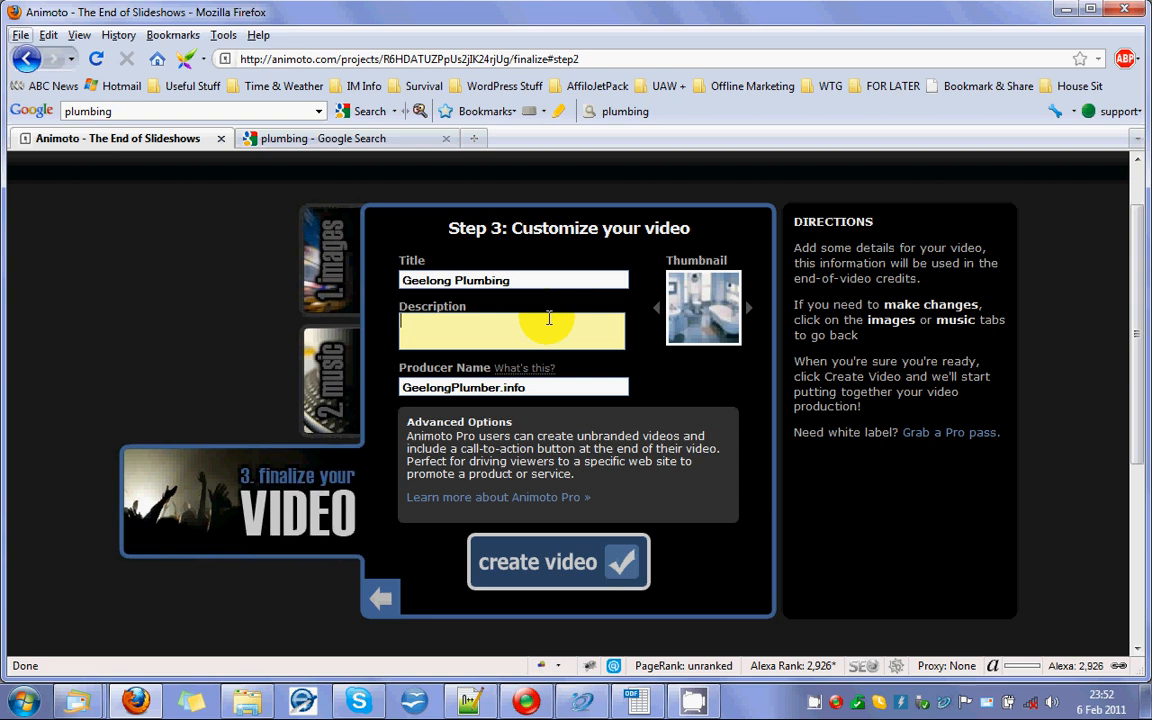
{"action": "key", "text": "alt+Tab"}
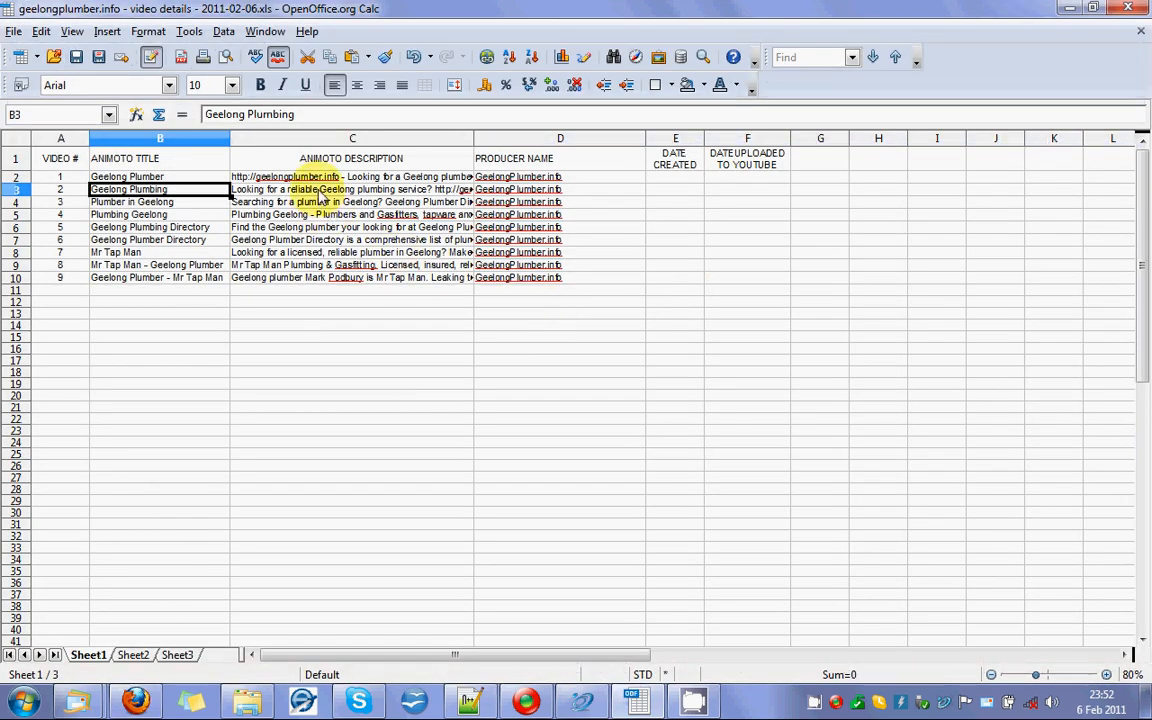
{"action": "left_click", "coordinate": [320, 190]}
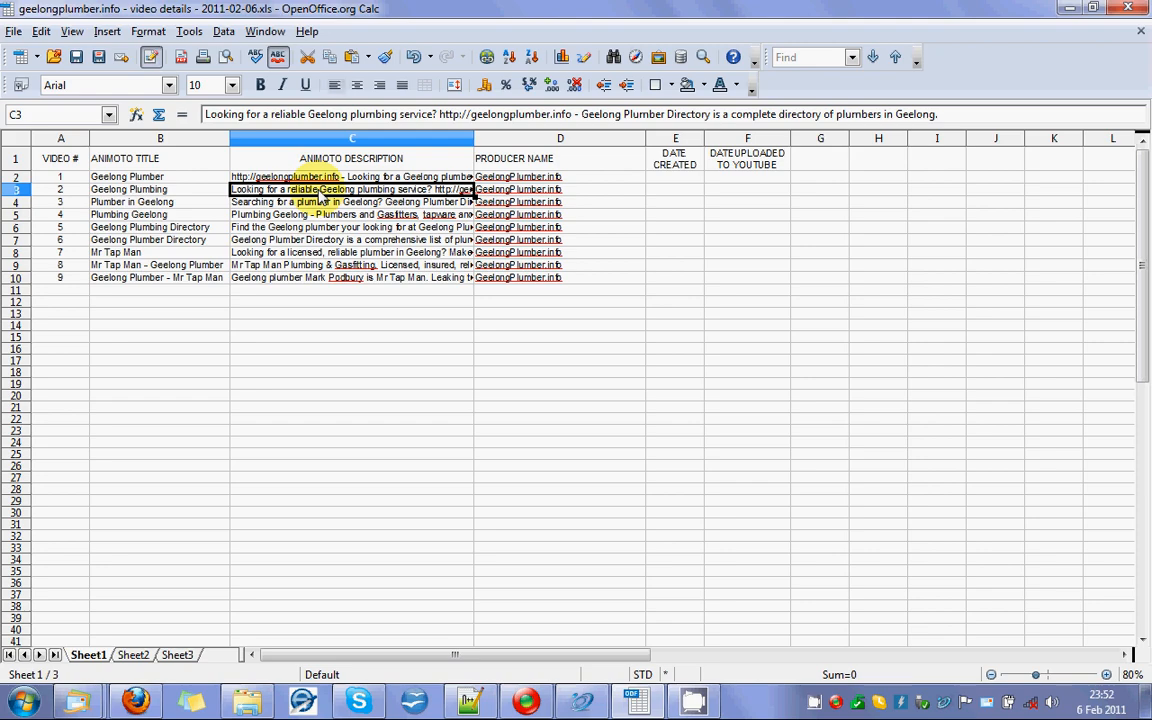
{"action": "key", "text": "alt+Tab"}
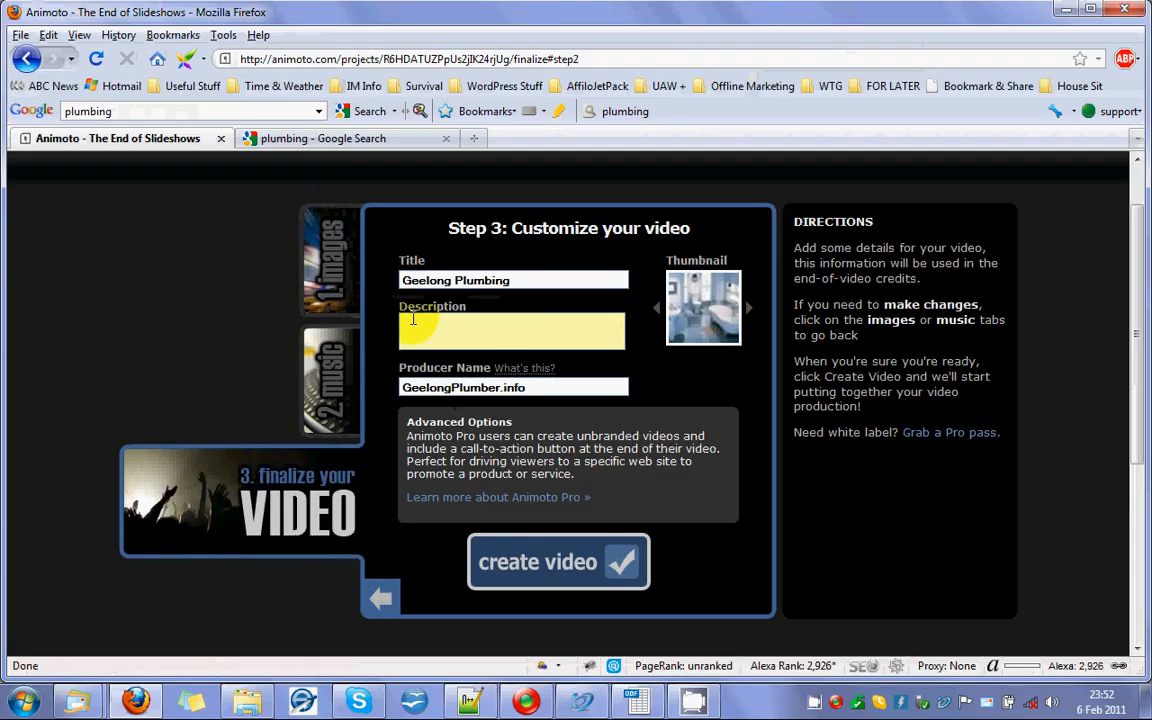
{"action": "key", "text": "ctrl+v"}
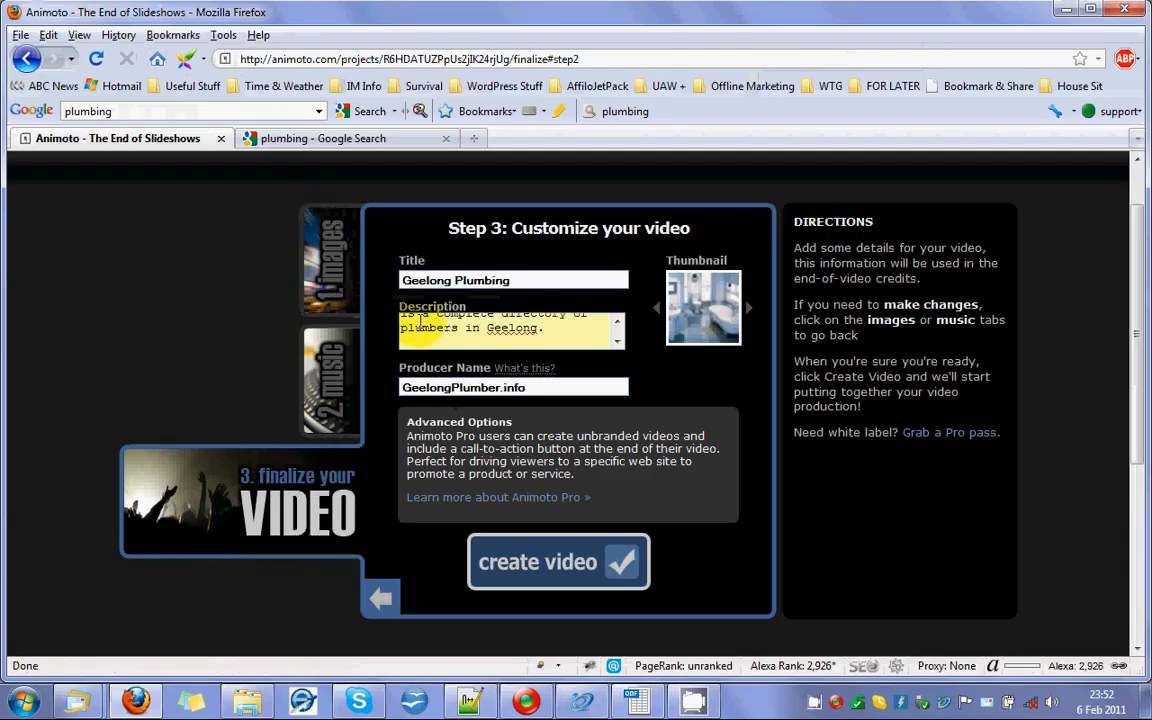
{"action": "key", "text": "BackSpace"}
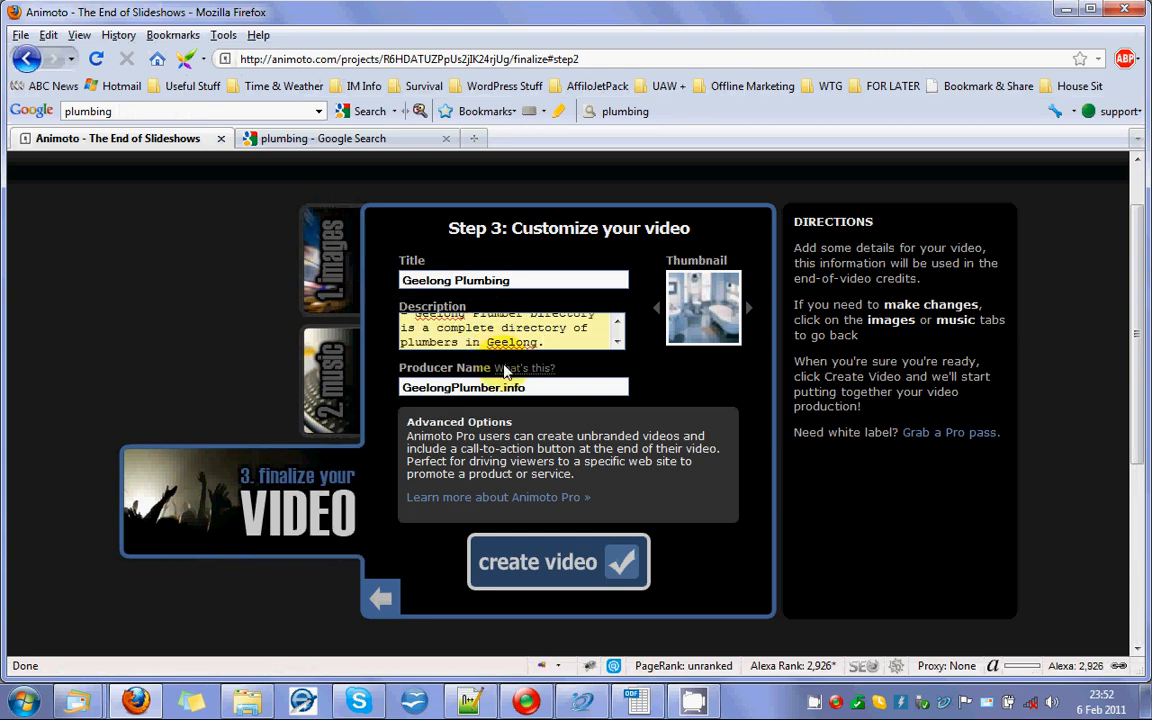
Compare the producer name with the video 2 entry in the OpenOffice Calc spreadsheet.
{"action": "left_click", "coordinate": [548, 388]}
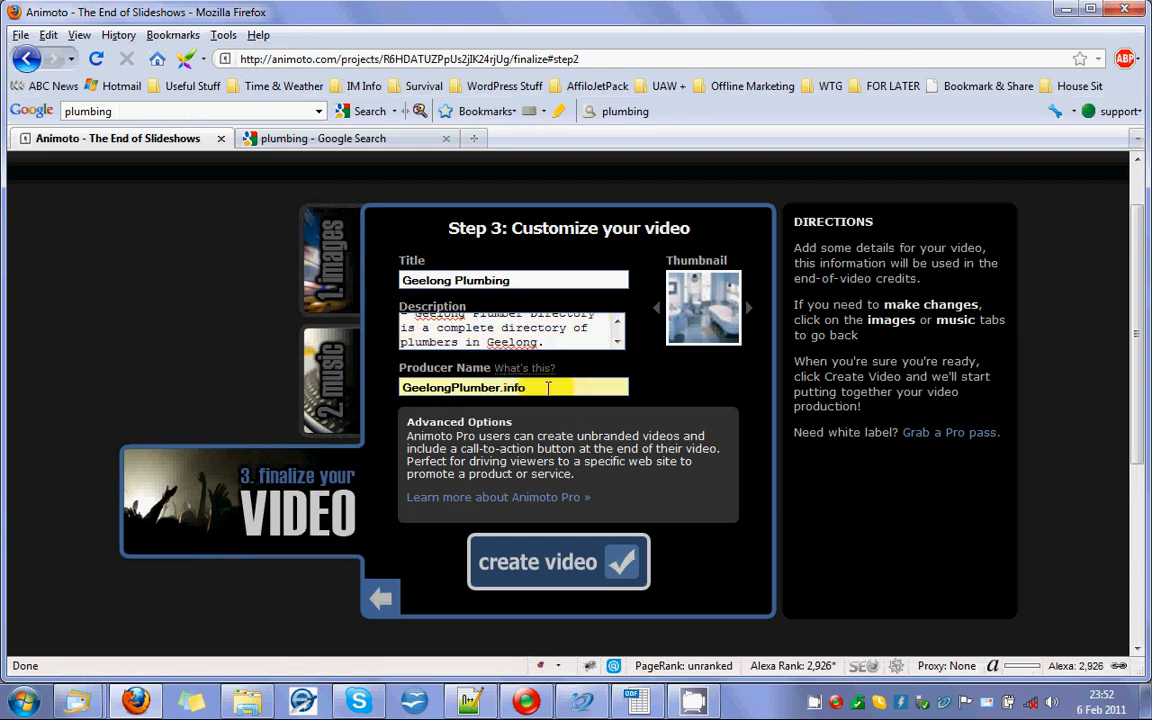
{"action": "key", "text": "alt+Tab"}
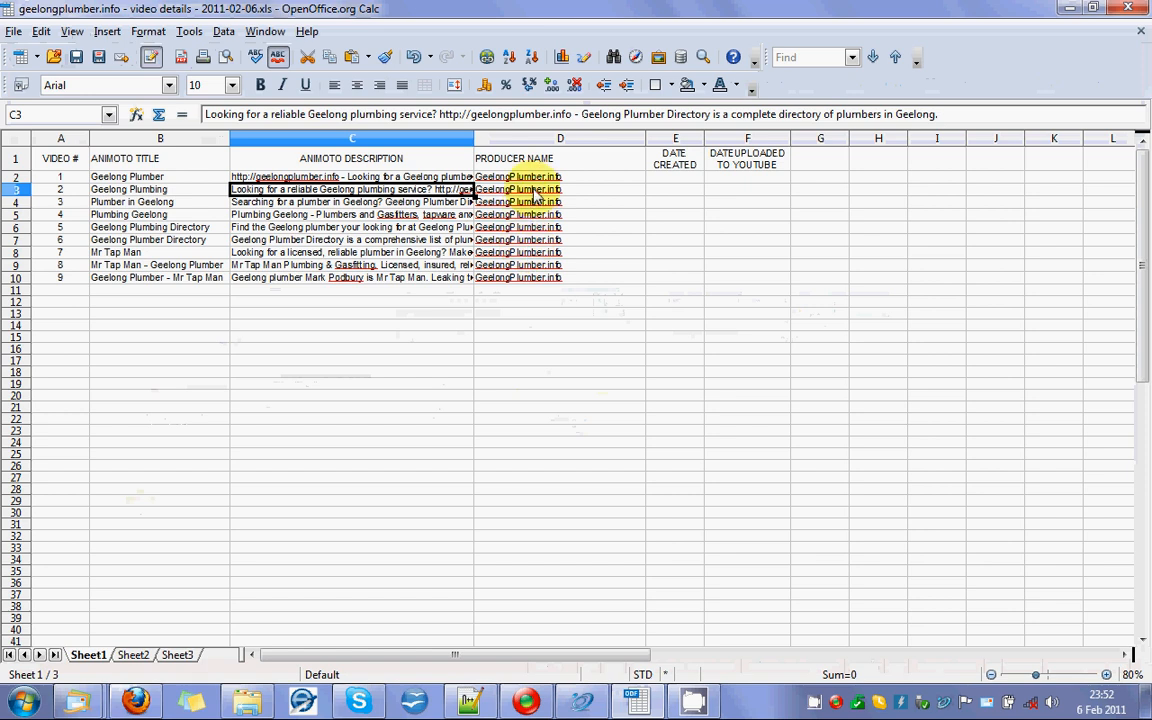
{"action": "key", "text": "alt+Tab"}
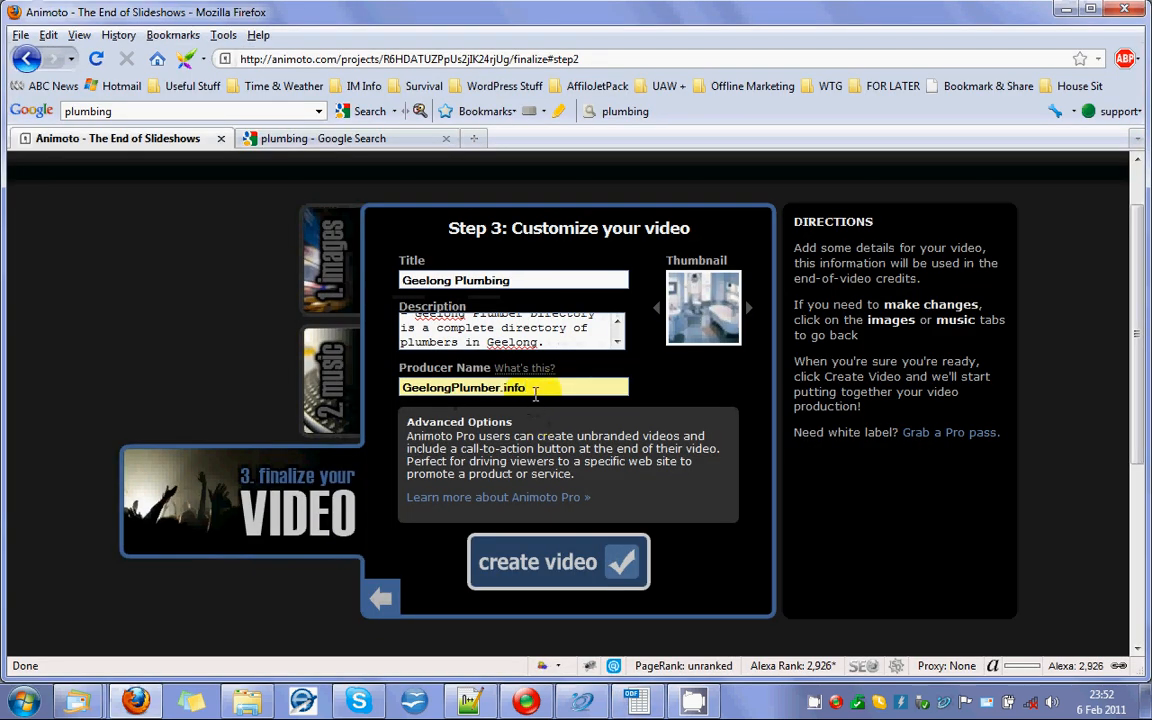